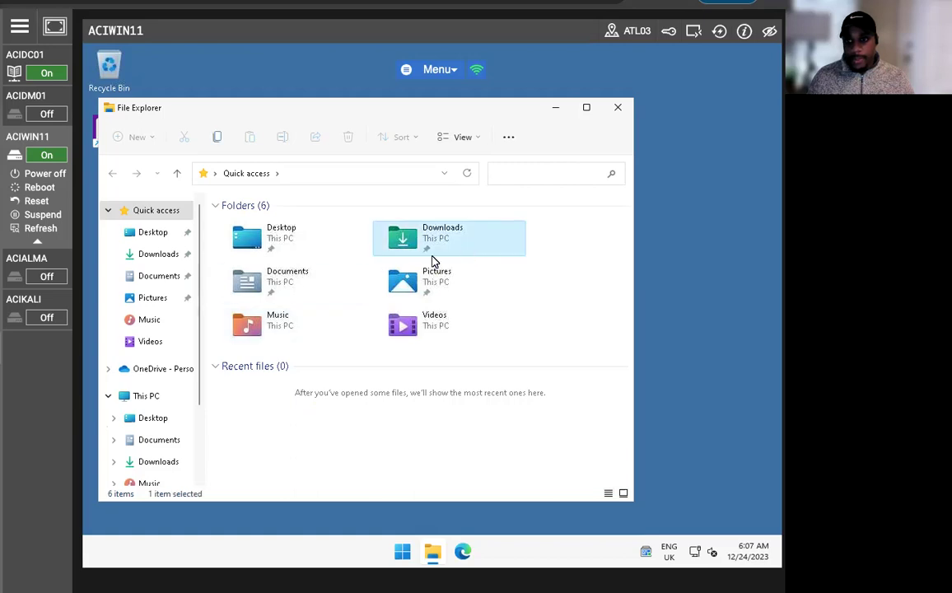
- Launch the Splunk Enterprise installer from Downloads, accept the license, and keep the default install location
{"action": "double_click", "coordinate": [433, 250]}
{"action": "left_click", "coordinate": [266, 286]}
{"action": "double_click", "coordinate": [266, 286]}
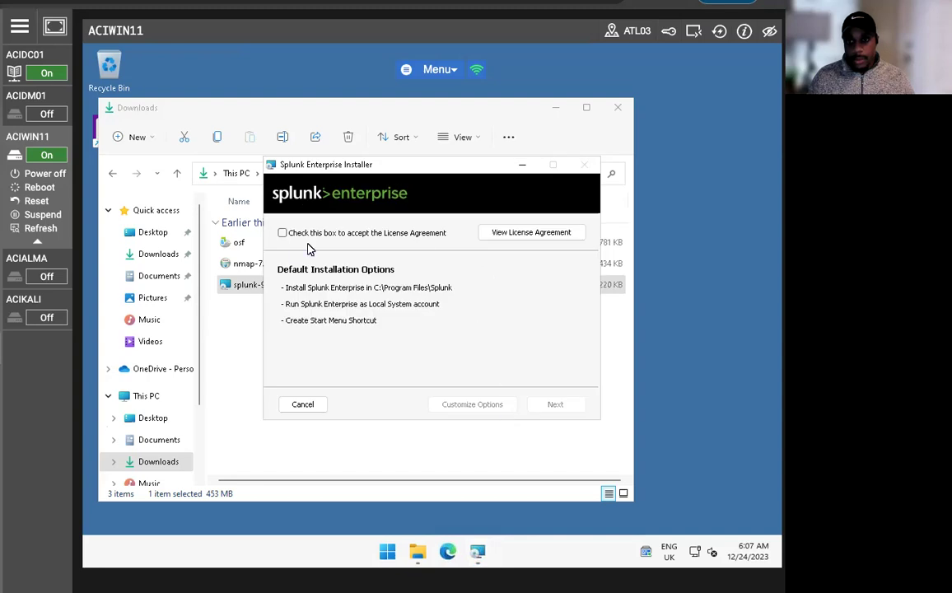
{"action": "left_click", "coordinate": [283, 232]}
{"action": "left_click", "coordinate": [474, 401]}
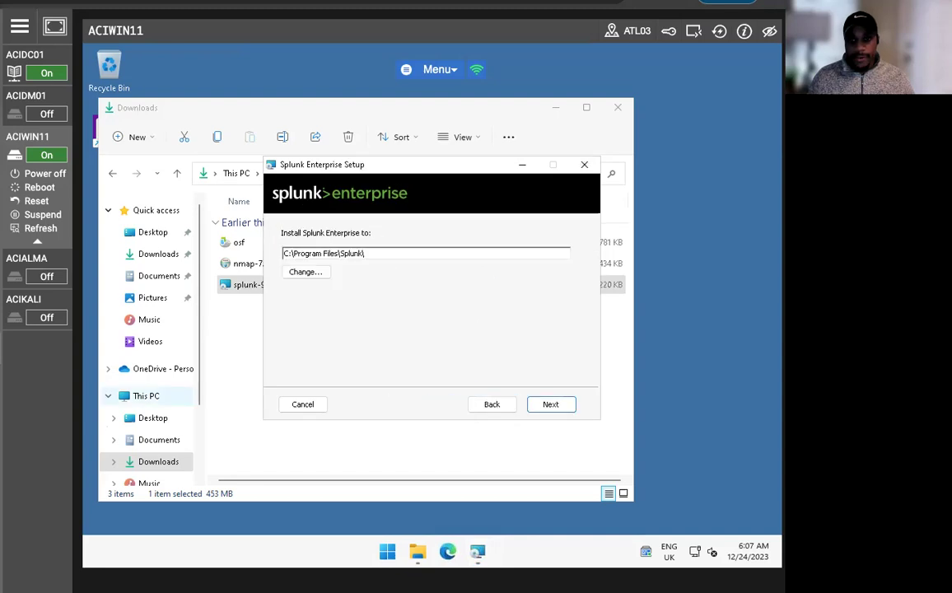
{"action": "left_click", "coordinate": [544, 403]}
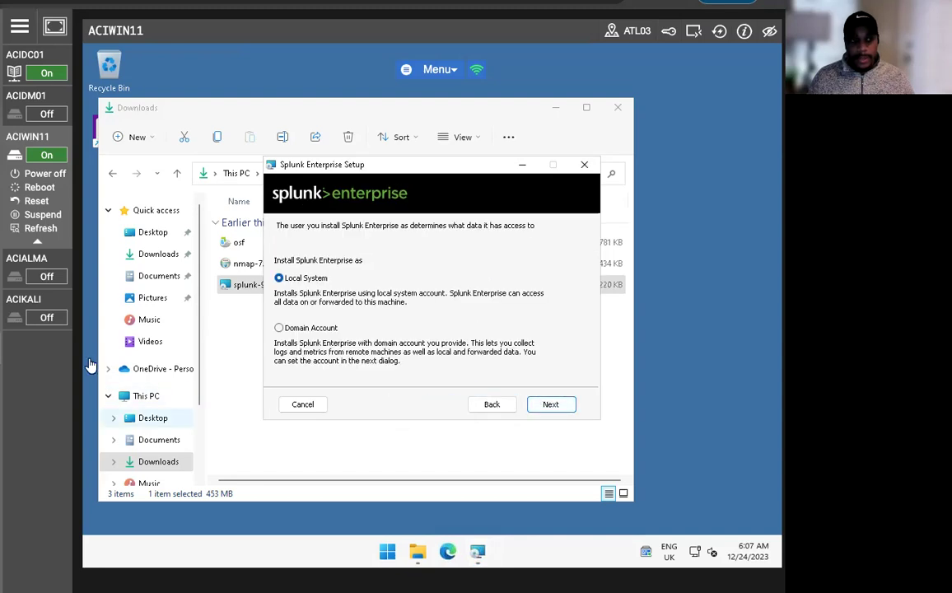
- Run Splunk under a domain account, entering the domain username and password twice
{"action": "left_click", "coordinate": [279, 328]}
{"action": "left_click", "coordinate": [548, 405]}
{"action": "left_click", "coordinate": [285, 282]}
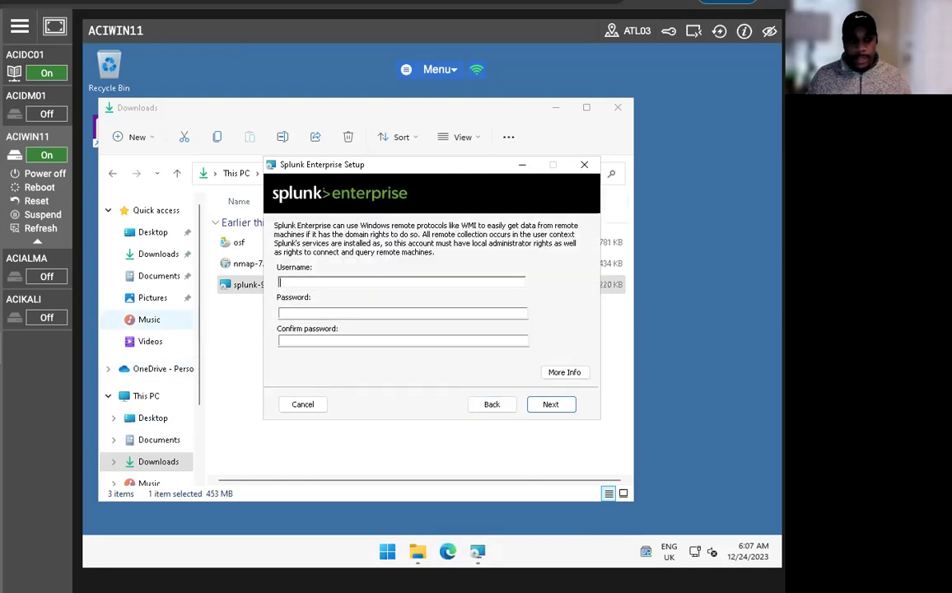
{"action": "type", "text": "aciplab\\adm"}
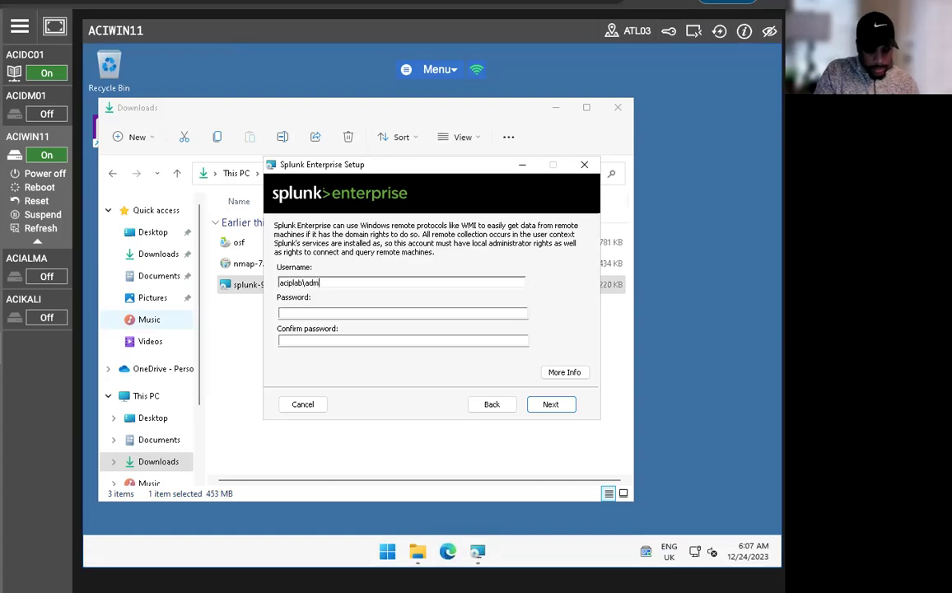
{"action": "type", "text": "inistrator"}
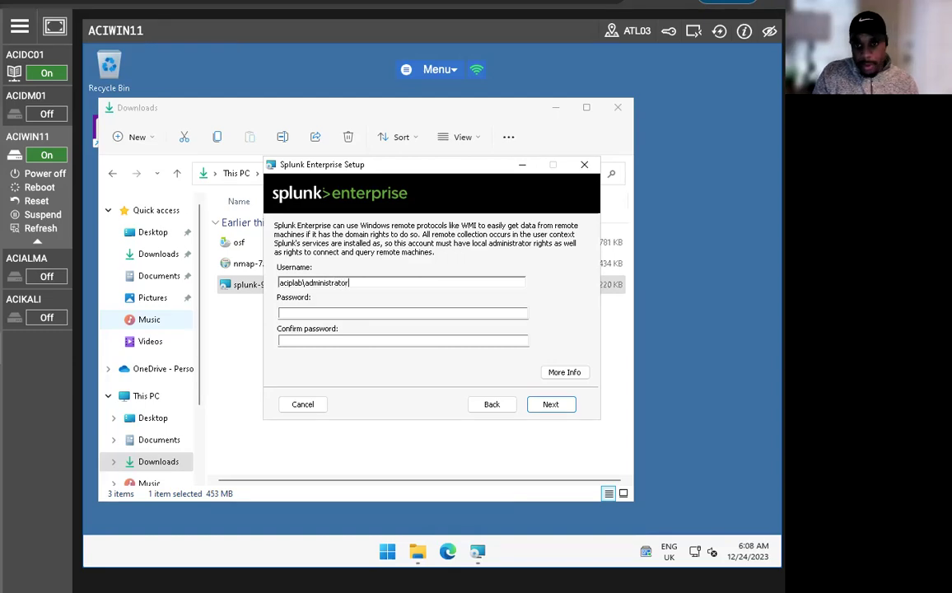
{"action": "left_click", "coordinate": [403, 313]}
{"action": "type", "text": "•••••"}
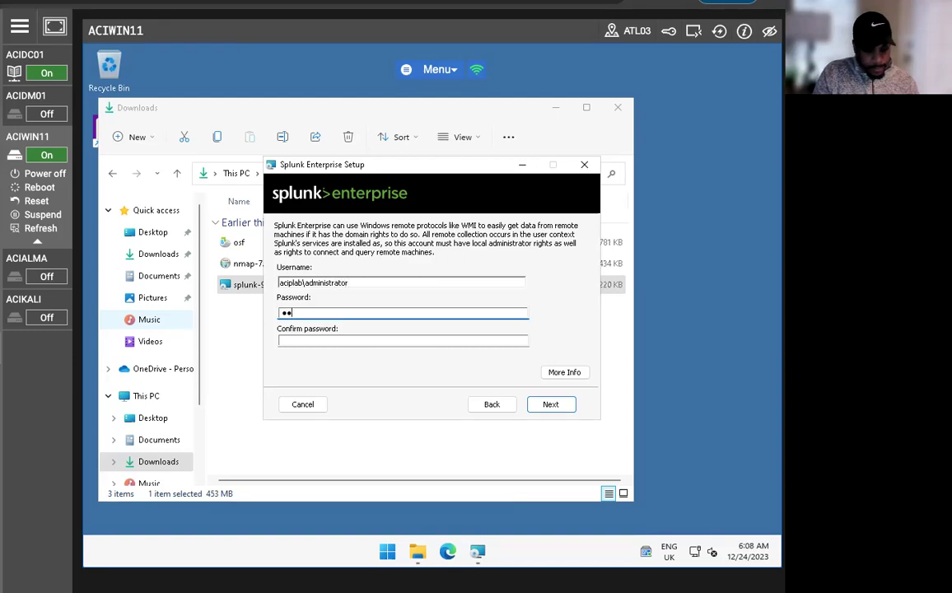
{"action": "type", "text": "•••"}
{"action": "left_click", "coordinate": [402, 340]}
{"action": "type", "text": "••••••••"}
{"action": "key", "text": "Return"}
- Create the new administrator username and password, then start the installation
{"action": "left_click", "coordinate": [310, 282]}
{"action": "type", "text": "splunkad"}
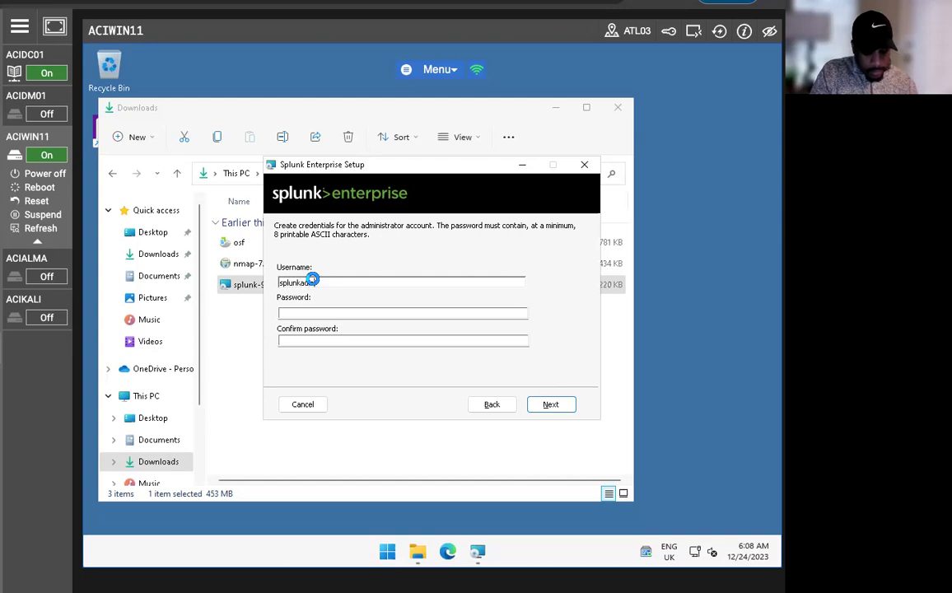
{"action": "key", "text": "Tab"}
{"action": "type", "text": "••••"}
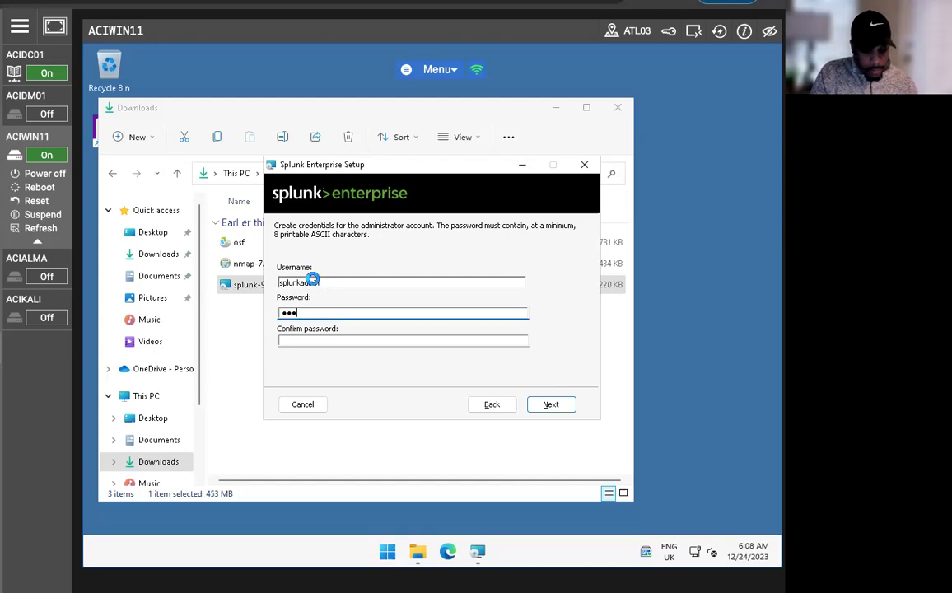
{"action": "key", "text": "BackSpace"}
{"action": "key", "text": "BackSpace"}
{"action": "key", "text": "BackSpace"}
{"action": "key", "text": "BackSpace"}
{"action": "type", "text": "•"}
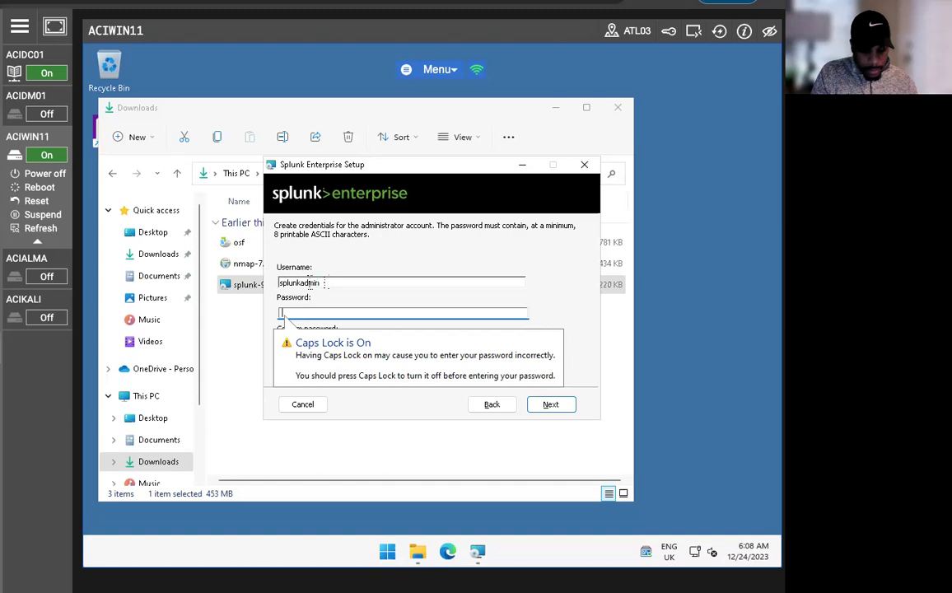
{"action": "type", "text": "•••"}
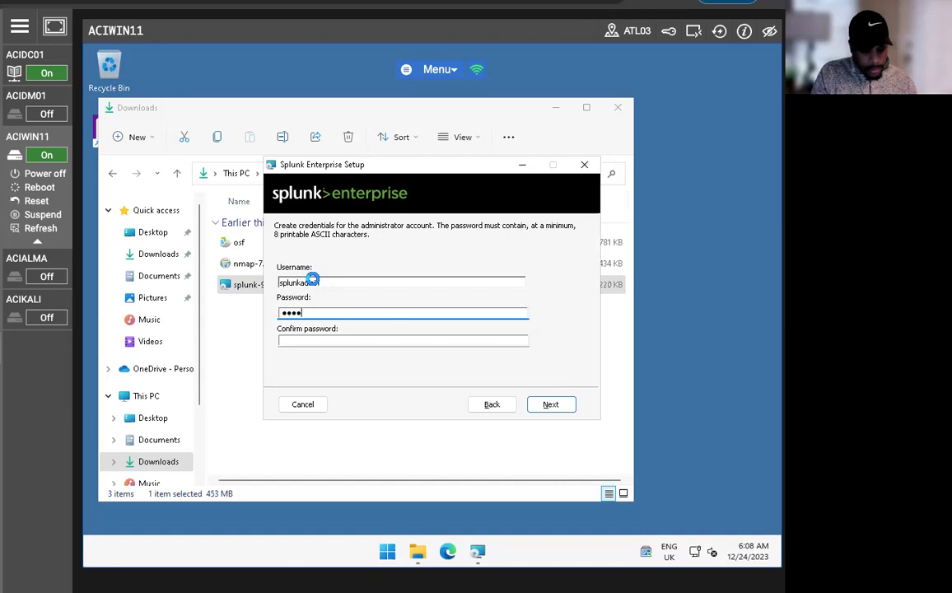
{"action": "type", "text": "••••"}
{"action": "key", "text": "Tab"}
{"action": "type", "text": "••••••••"}
{"action": "key", "text": "Return"}
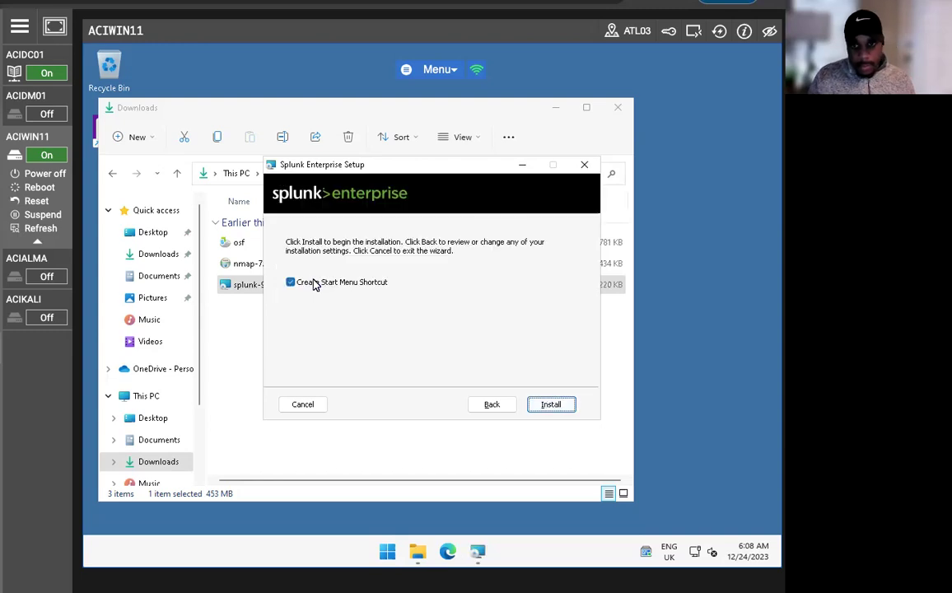
{"action": "left_click", "coordinate": [557, 406]}
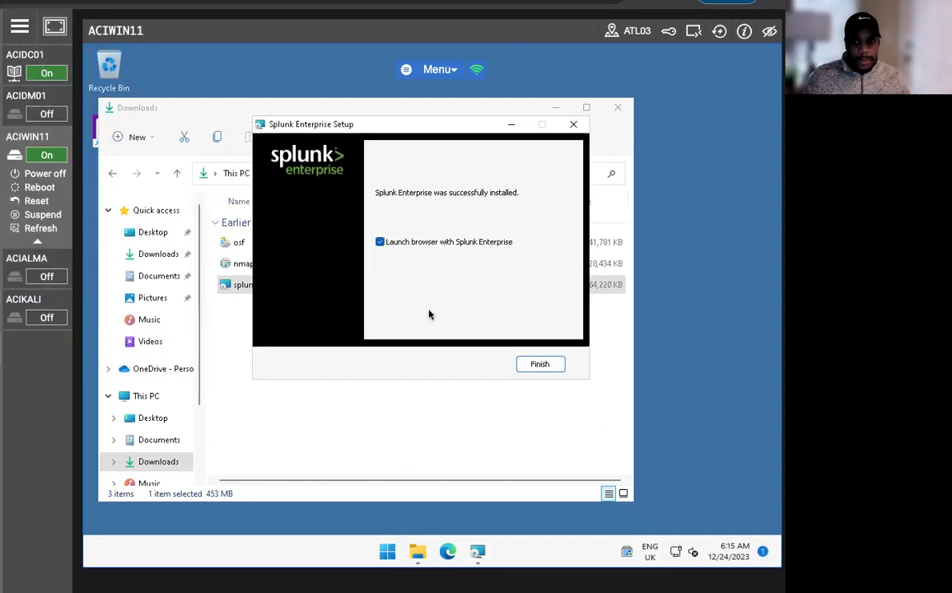
- Finish setup, open Splunk in Microsoft Edge, and sign in with the administrator account
{"action": "left_click", "coordinate": [538, 363]}
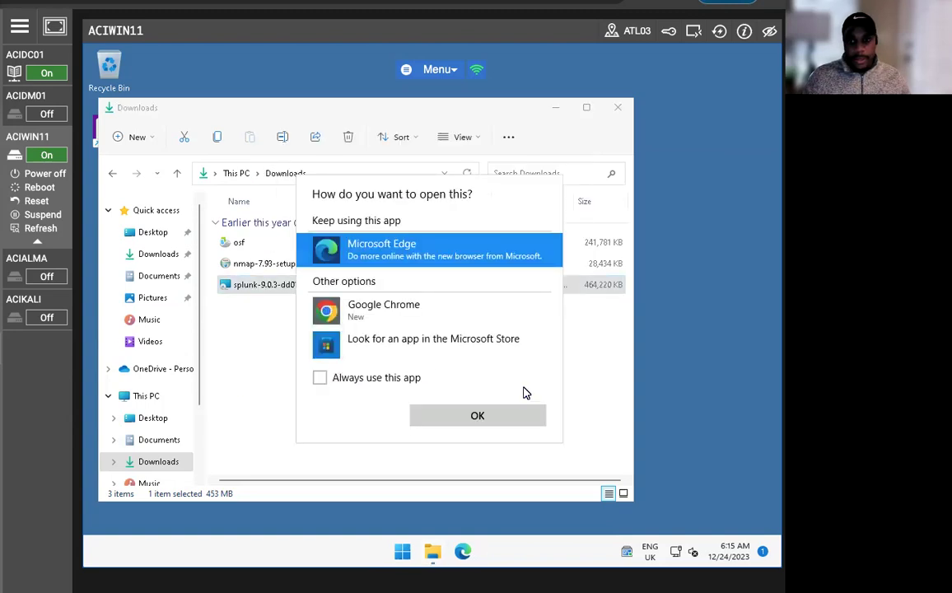
{"action": "left_click", "coordinate": [504, 413]}
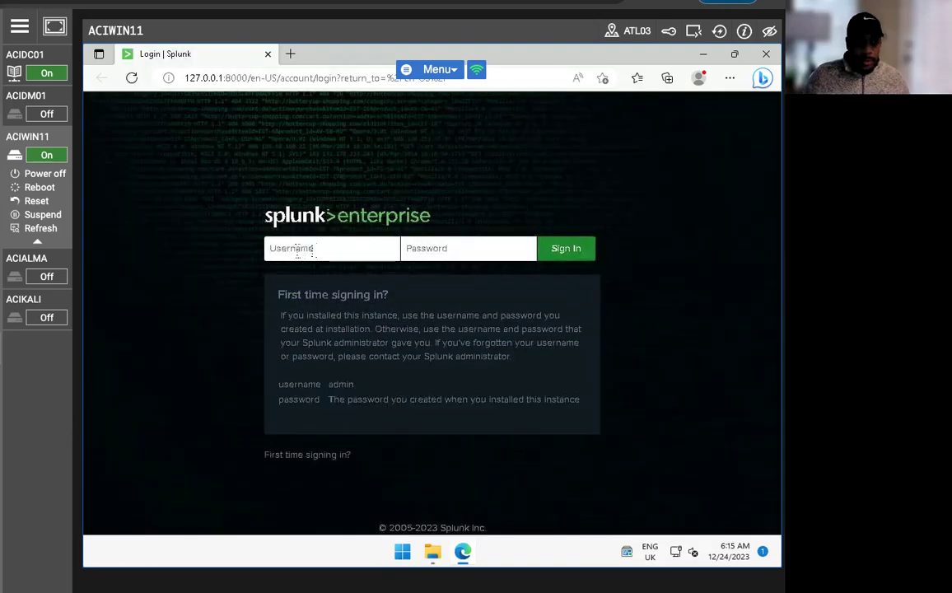
{"action": "left_click", "coordinate": [298, 249]}
{"action": "type", "text": "so"}
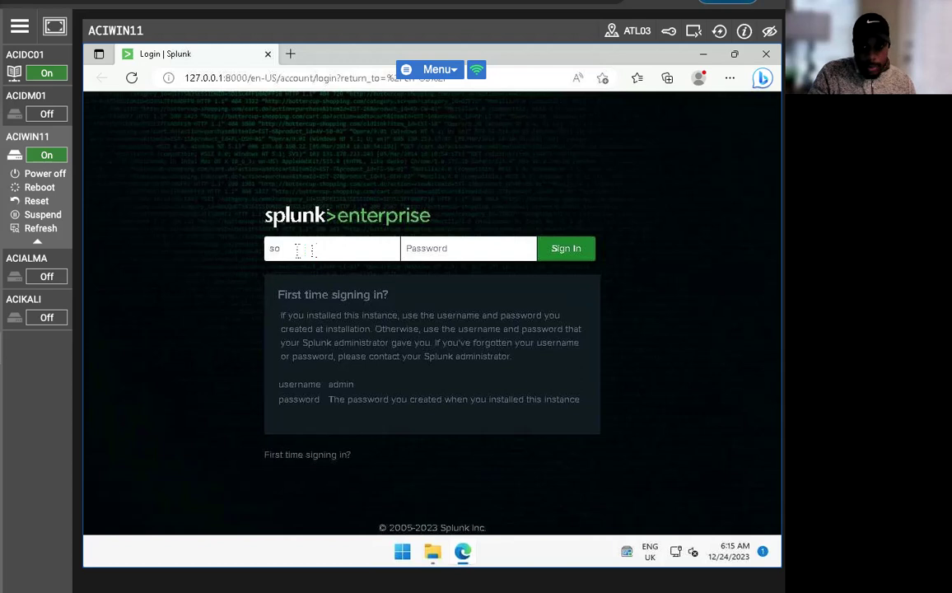
{"action": "type", "text": "plunkadmin"}
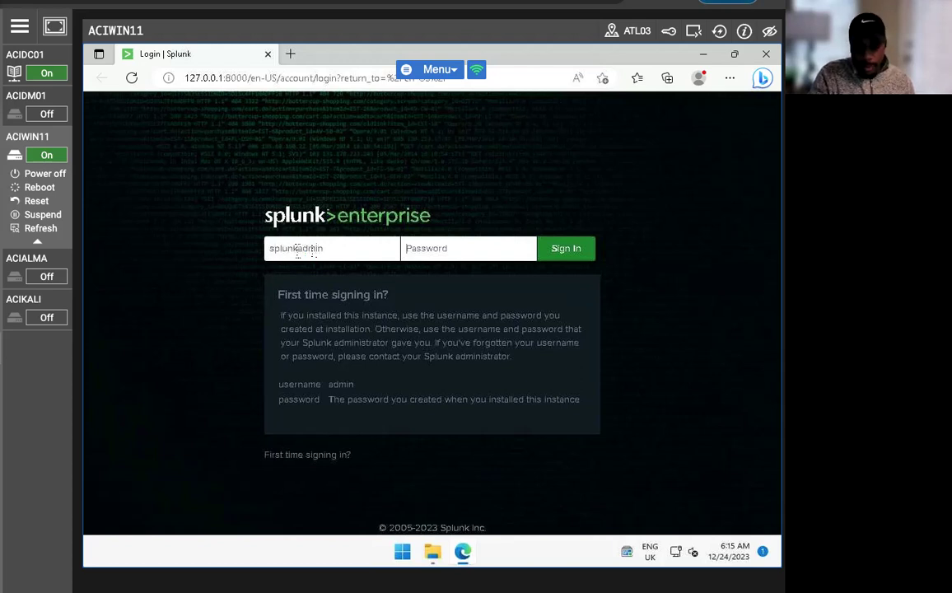
{"action": "type", "text": "•••••••"}
{"action": "key", "text": "Return"}
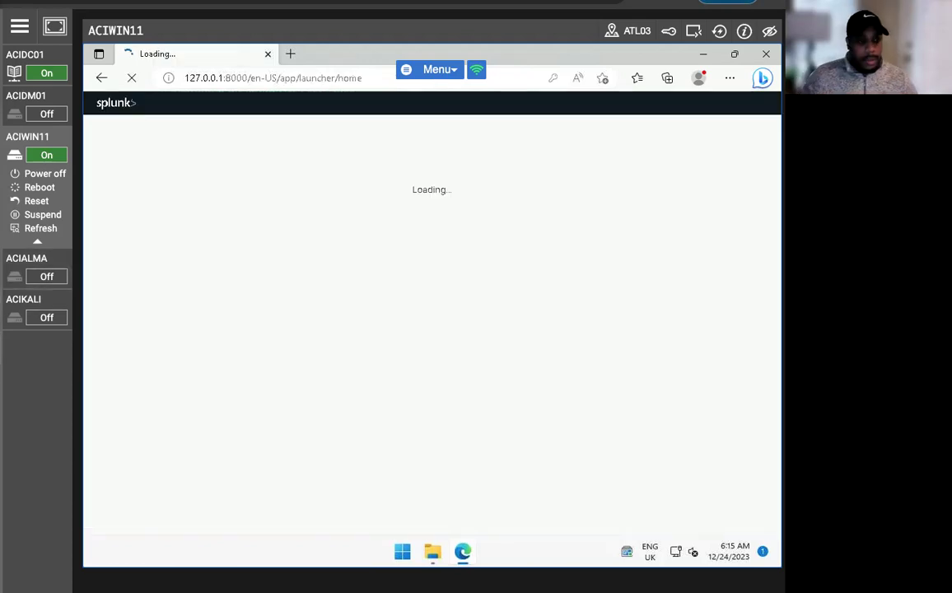
- Decline saving the password, dismiss the usage notice, and zoom the browser out to 80%
{"action": "left_click", "coordinate": [555, 203]}
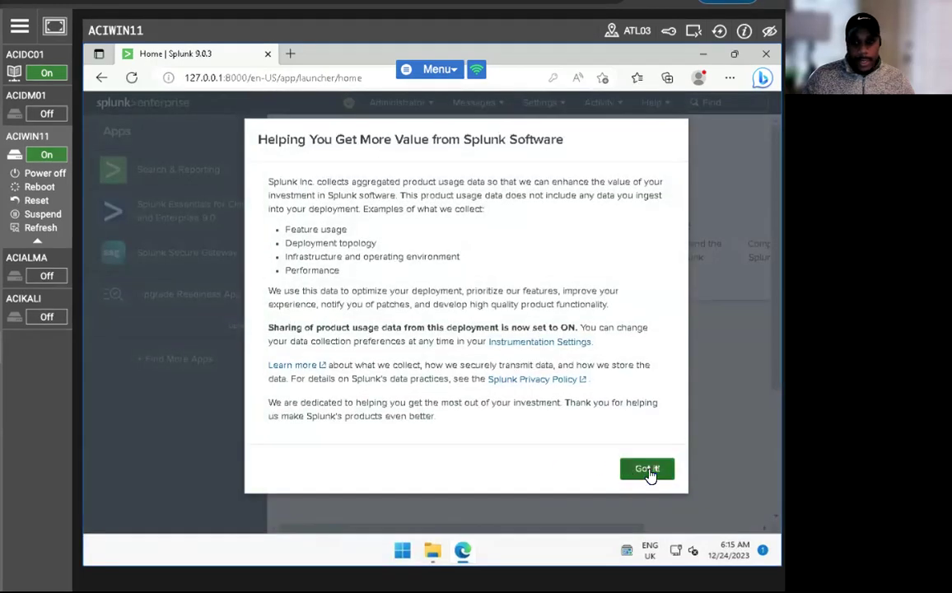
{"action": "left_click", "coordinate": [648, 469]}
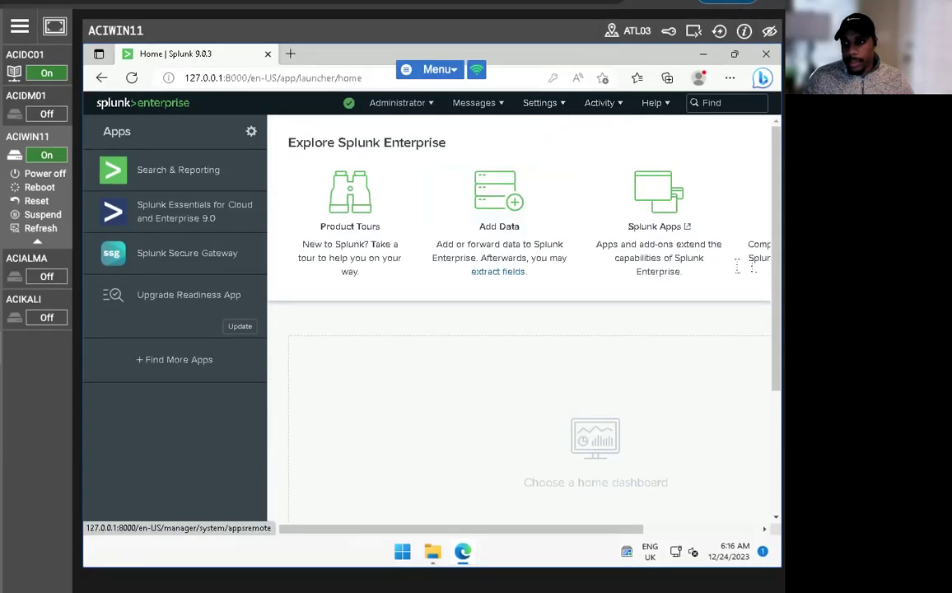
{"action": "left_click", "coordinate": [730, 78]}
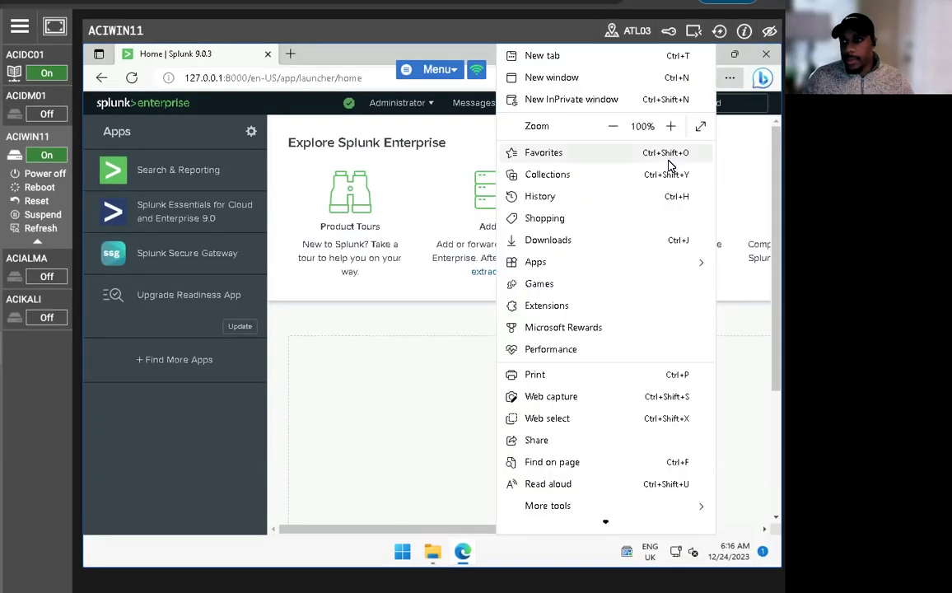
{"action": "left_click", "coordinate": [621, 131]}
{"action": "left_click", "coordinate": [621, 132]}
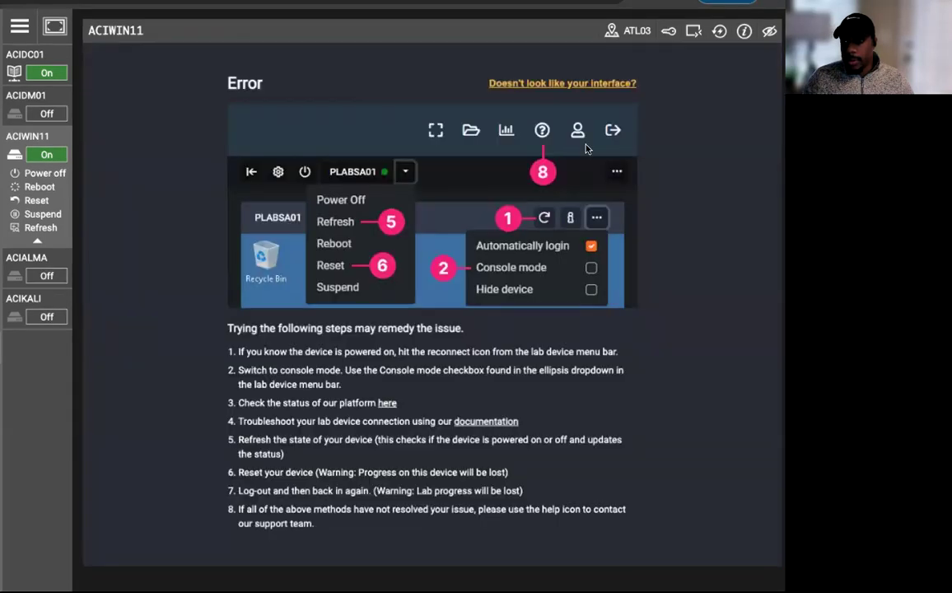
{"action": "left_click", "coordinate": [715, 35]}
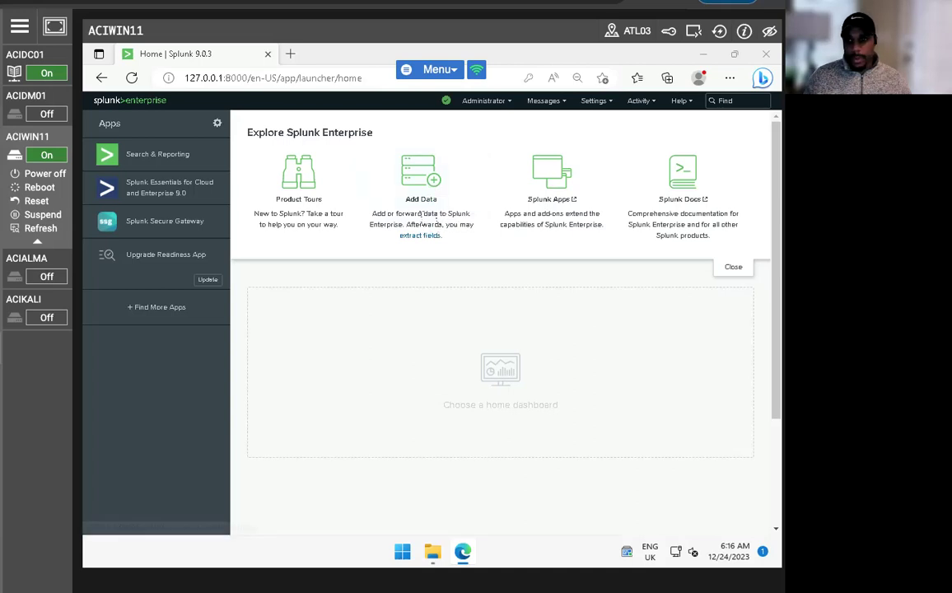
- Add and save receiving port 9997 under Settings > Forwarding and receiving
{"action": "left_click", "coordinate": [729, 269]}
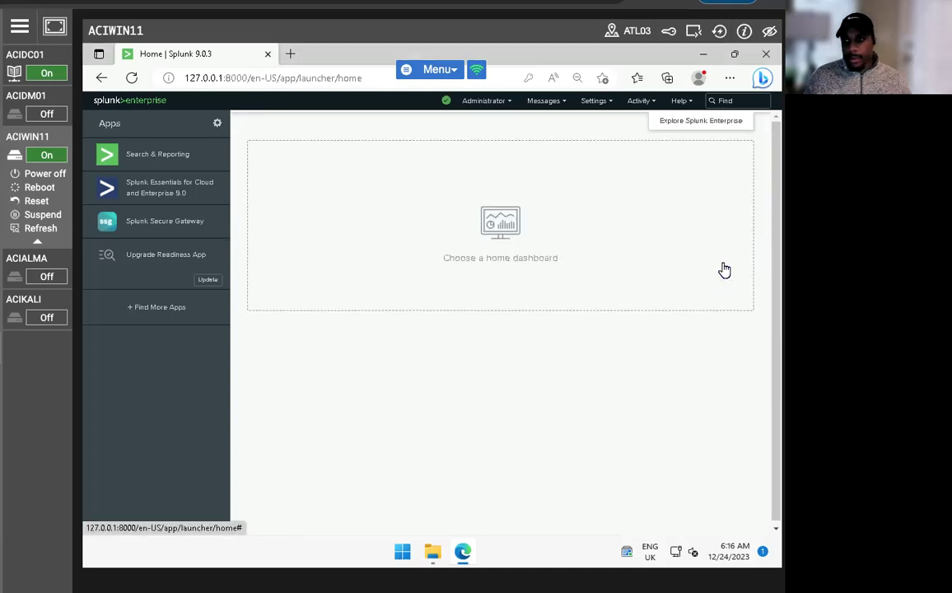
{"action": "left_click", "coordinate": [650, 103]}
{"action": "left_click", "coordinate": [593, 102]}
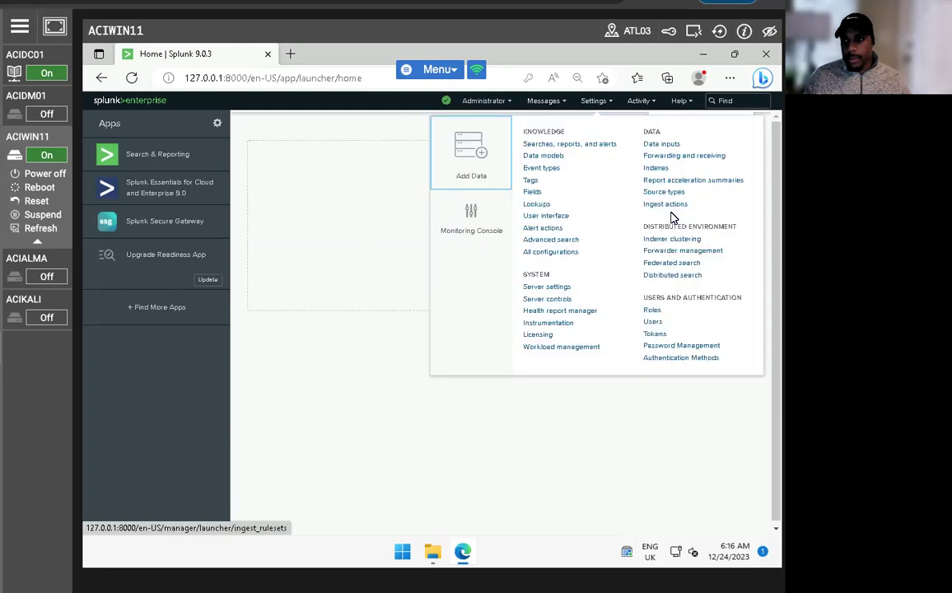
{"action": "left_click", "coordinate": [680, 155]}
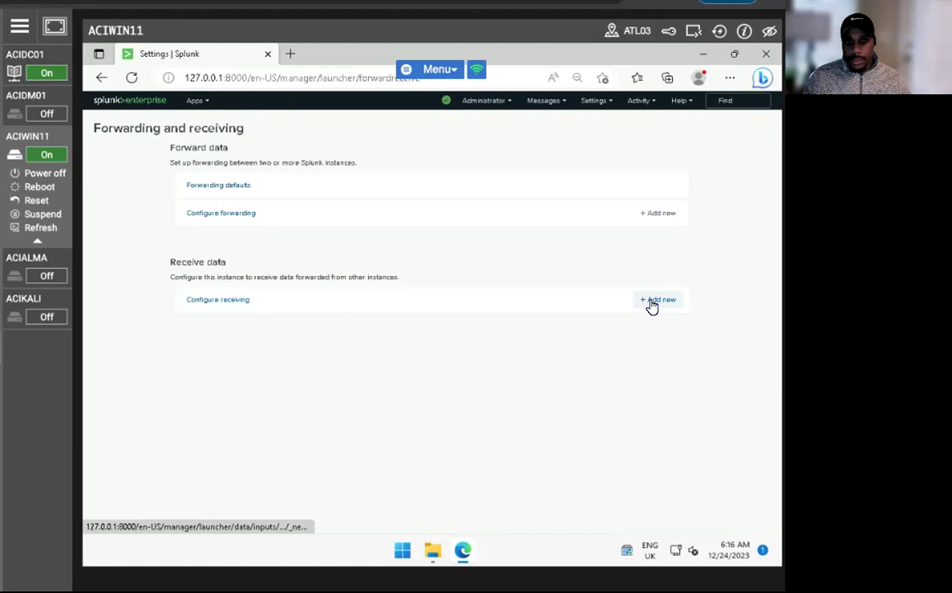
{"action": "left_click", "coordinate": [655, 301]}
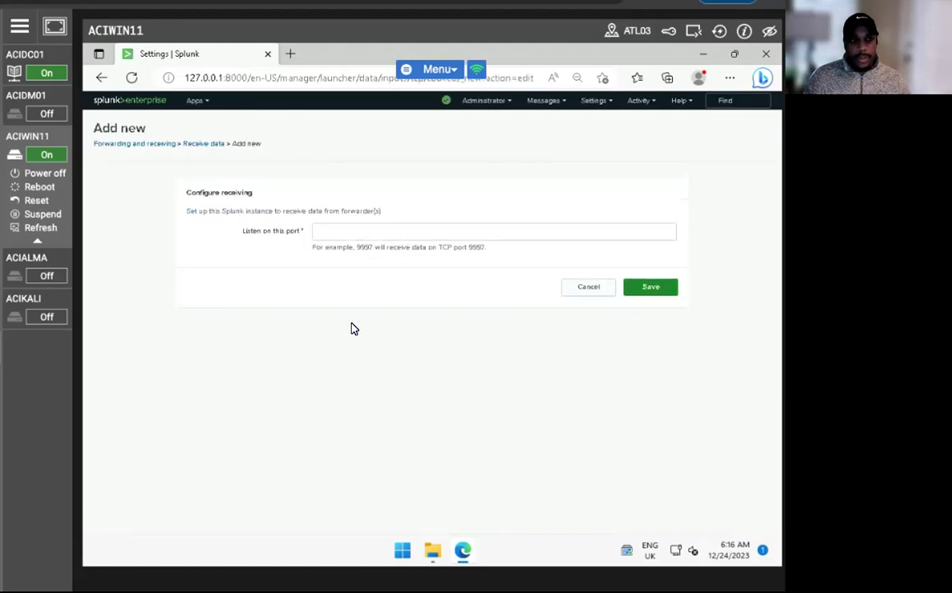
{"action": "left_click", "coordinate": [405, 229]}
{"action": "type", "text": "9997"}
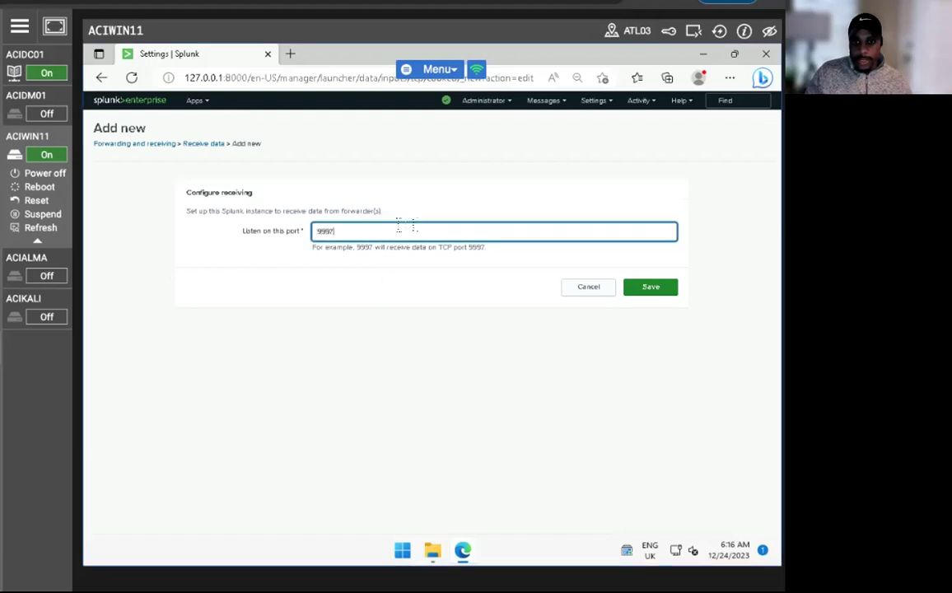
{"action": "left_click", "coordinate": [641, 291]}
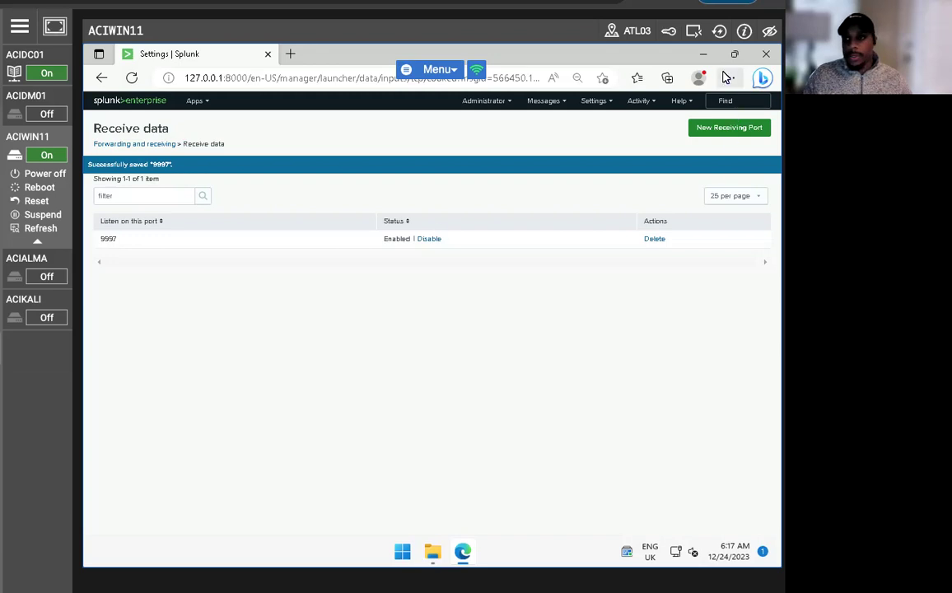
- Minimize the open windows and launch Windows Defender Firewall from a Start search for 'windows firew'
{"action": "left_click", "coordinate": [702, 54]}
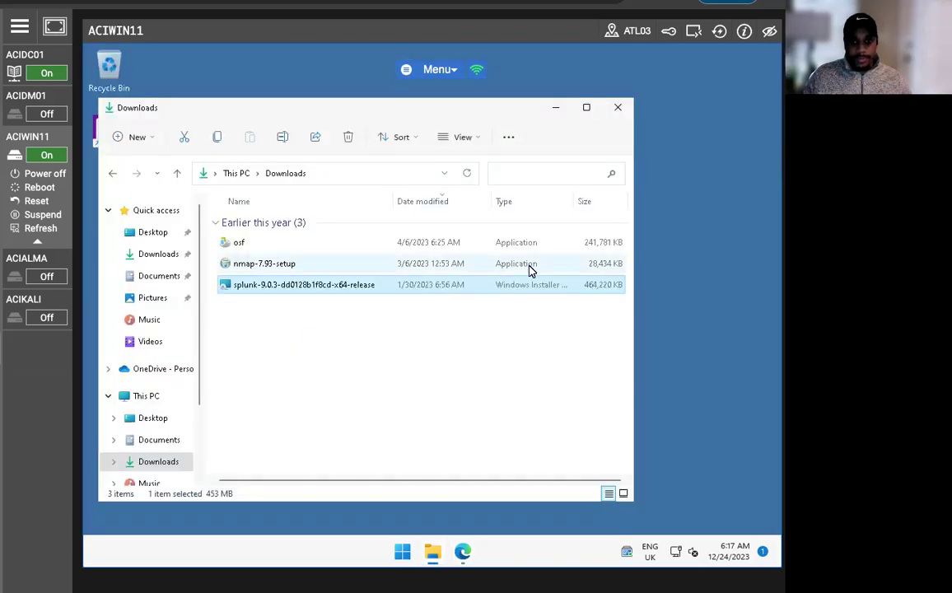
{"action": "left_click", "coordinate": [554, 108]}
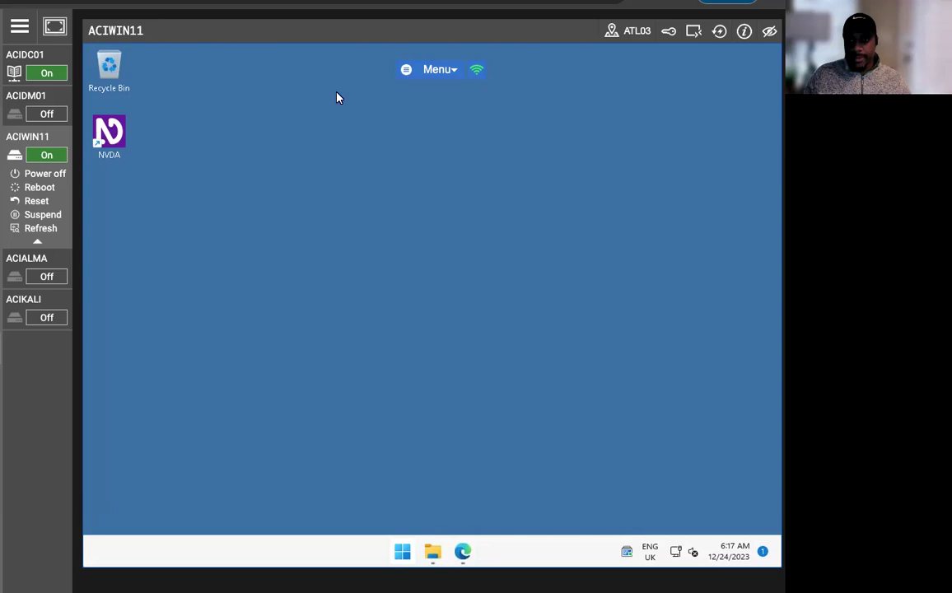
{"action": "left_click", "coordinate": [321, 111]}
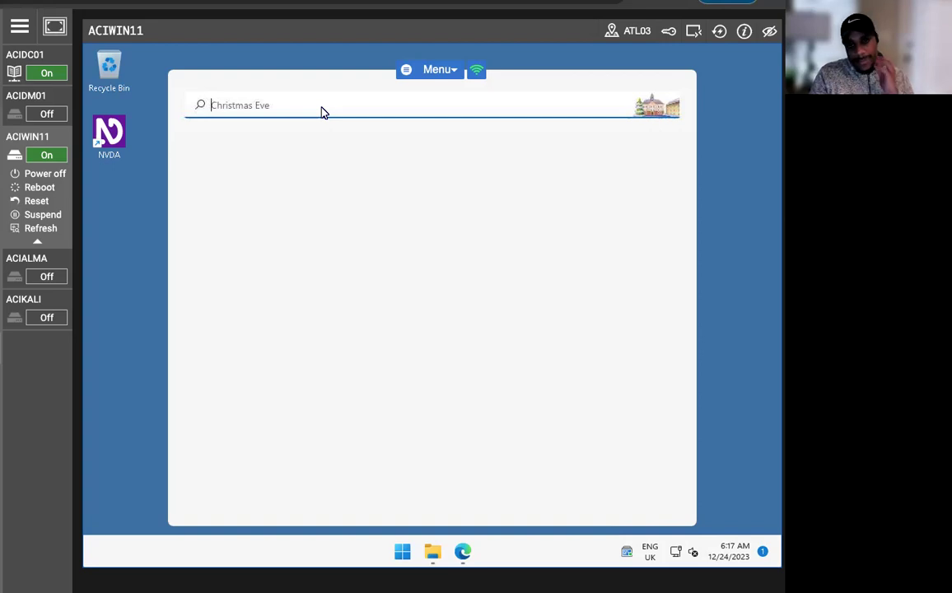
{"action": "type", "text": "windows firew"}
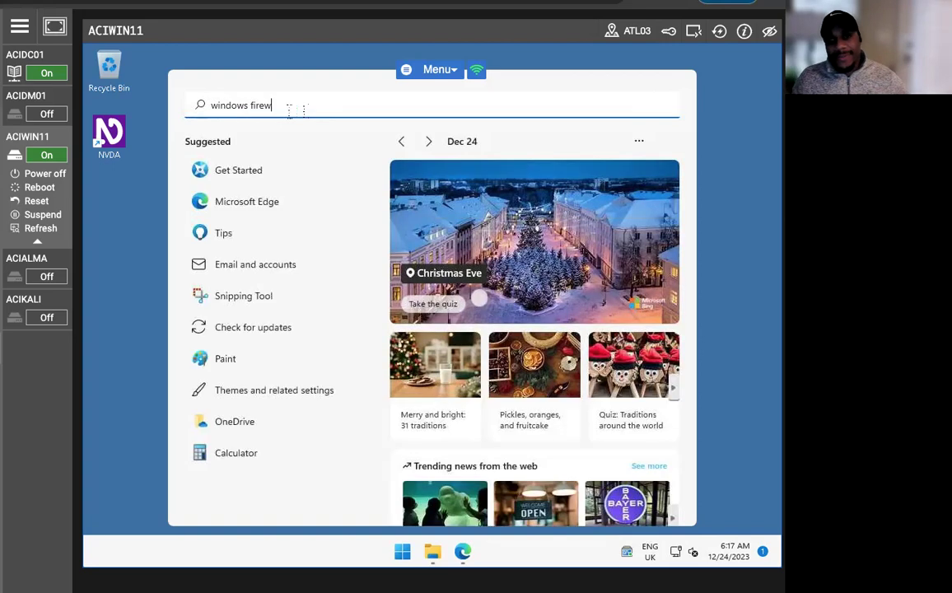
{"action": "key", "text": "Return"}
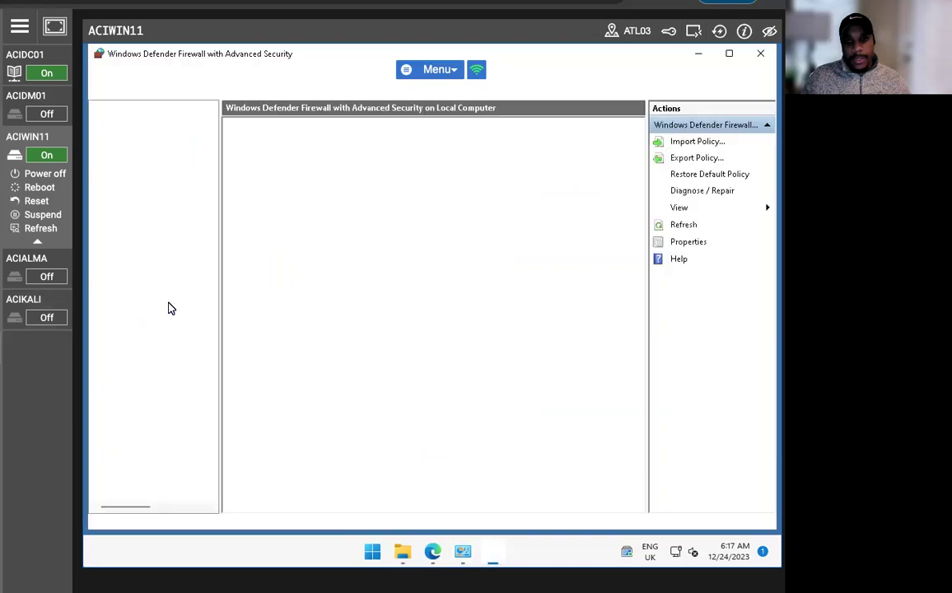
- Start a new inbound Port rule covering TCP ports 8089, 9999
{"action": "left_click", "coordinate": [132, 120]}
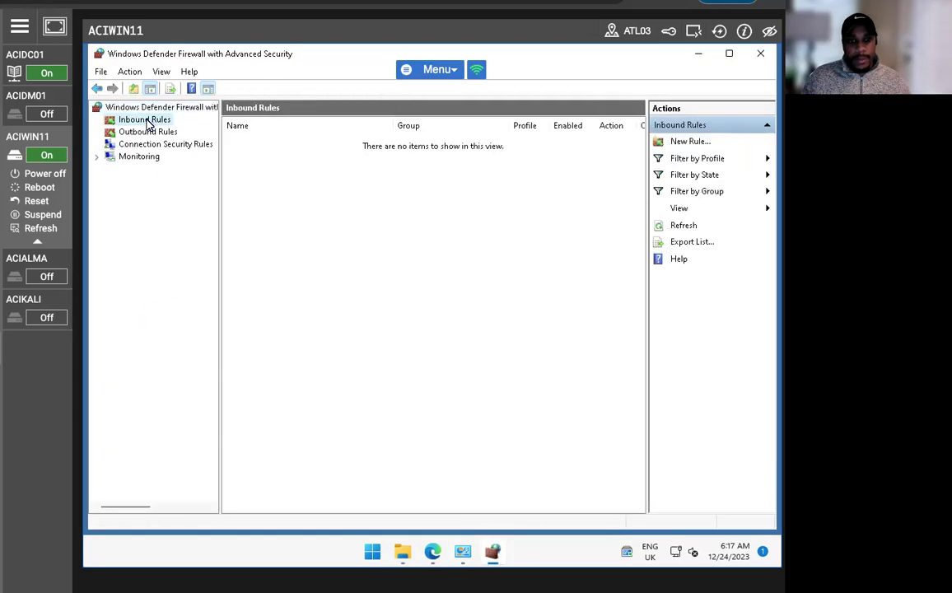
{"action": "right_click", "coordinate": [136, 121]}
{"action": "left_click", "coordinate": [211, 135]}
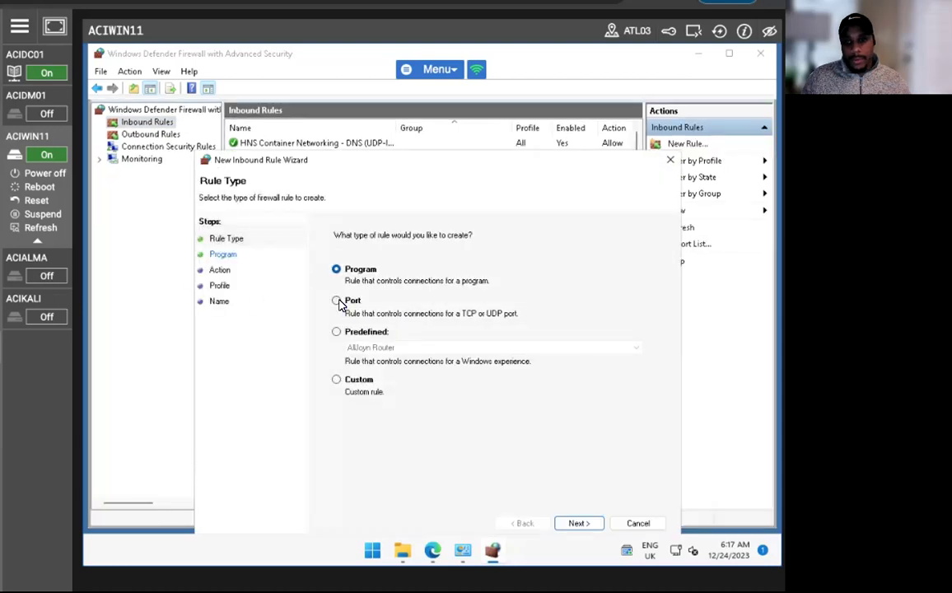
{"action": "left_click", "coordinate": [336, 301]}
{"action": "left_click", "coordinate": [577, 523]}
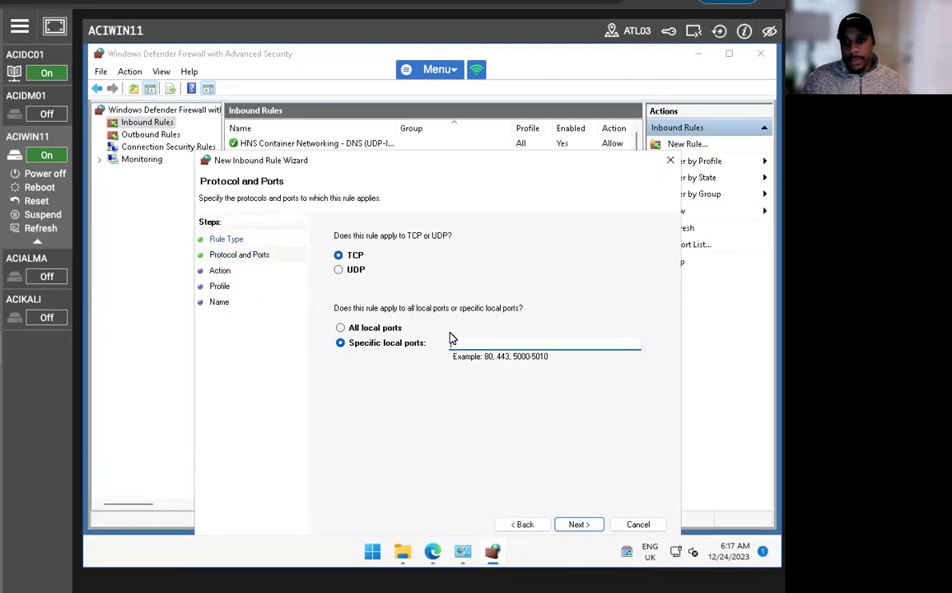
{"action": "type", "text": "8089"}
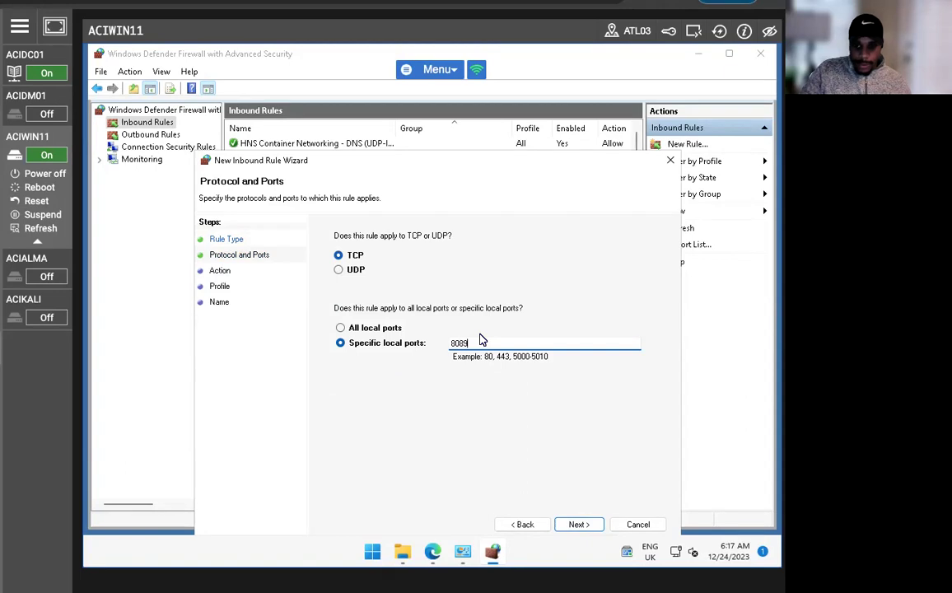
{"action": "type", "text": ", 9999"}
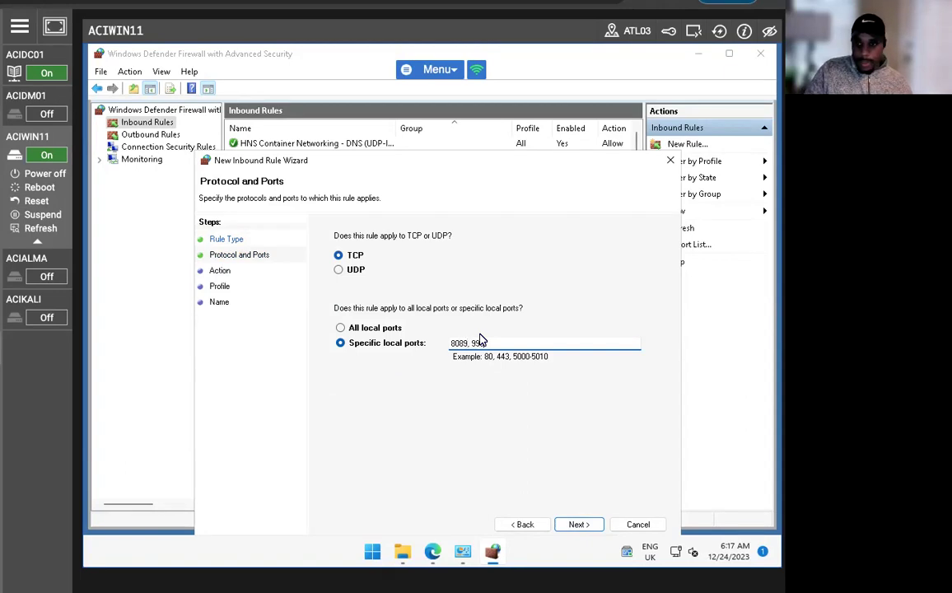
{"action": "left_click", "coordinate": [574, 523]}
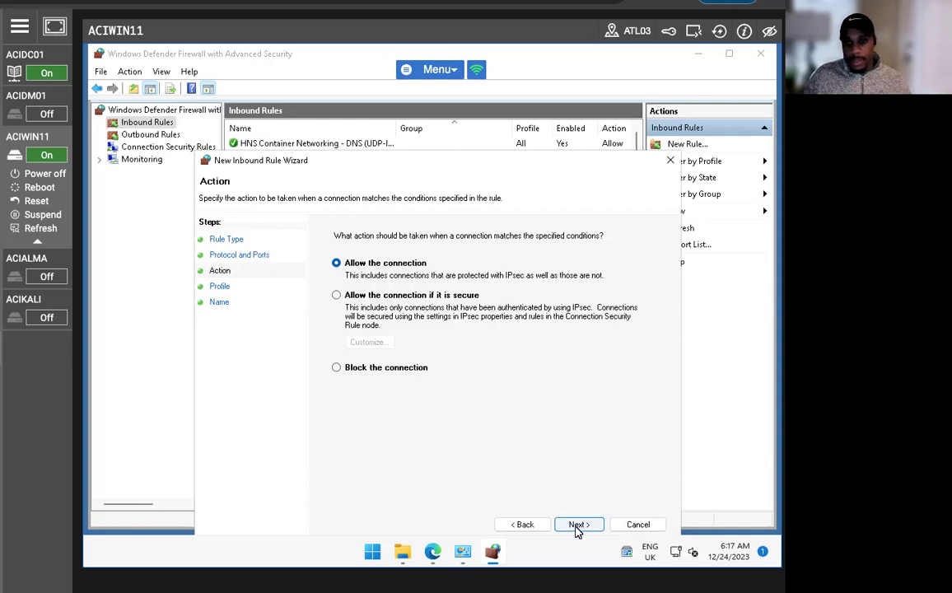
- Allow the connection on all profiles and name the rule 'Splunk'
{"action": "left_click", "coordinate": [576, 524]}
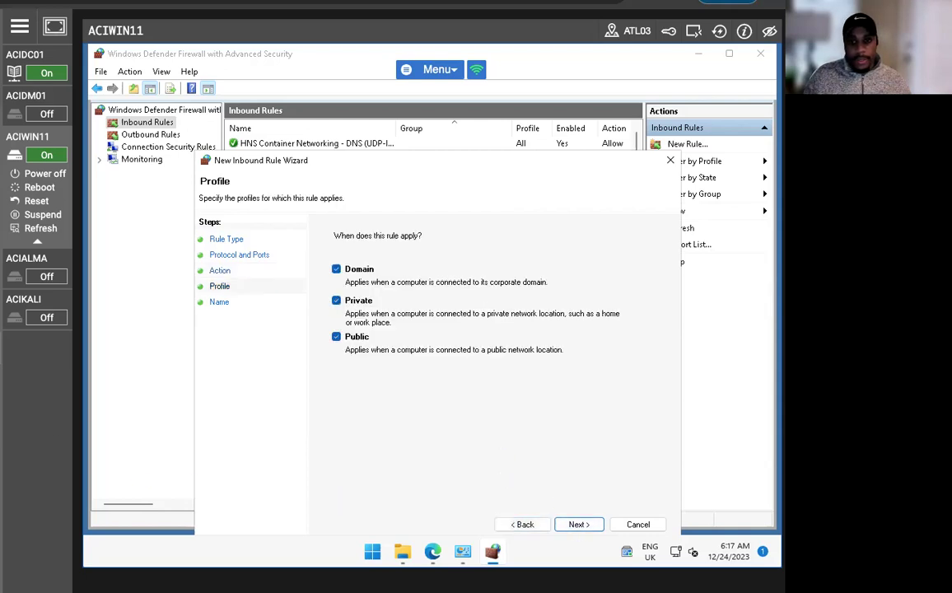
{"action": "left_click", "coordinate": [579, 525]}
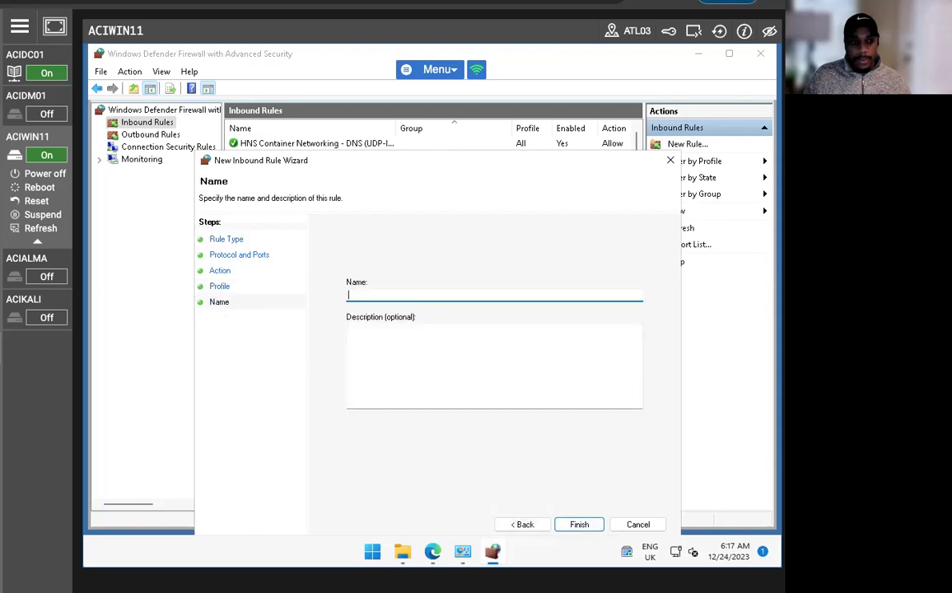
{"action": "type", "text": "Spunk"}
{"action": "key", "text": "Left"}
{"action": "key", "text": "Left"}
{"action": "key", "text": "Left"}
{"action": "type", "text": "l"}
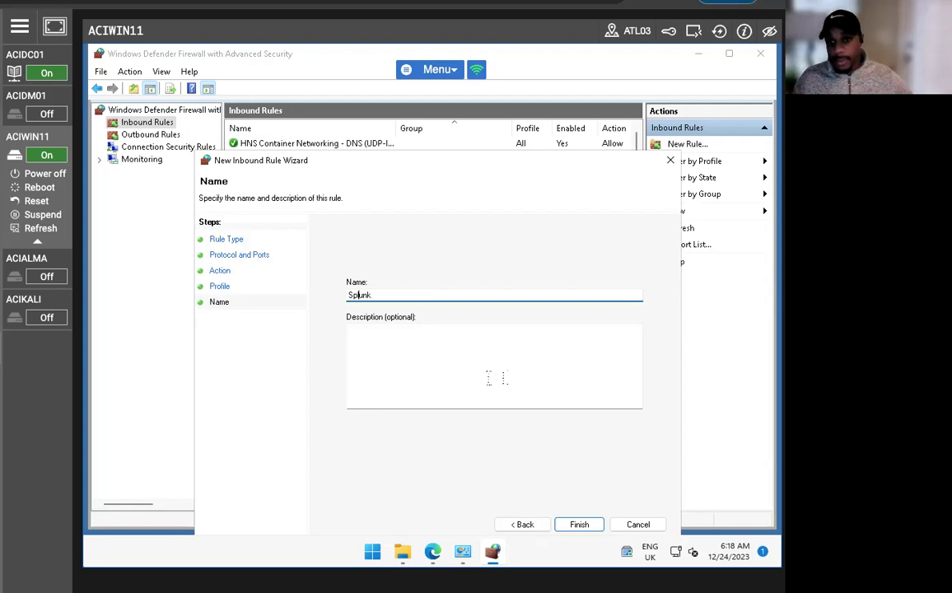
{"action": "left_click", "coordinate": [570, 525]}
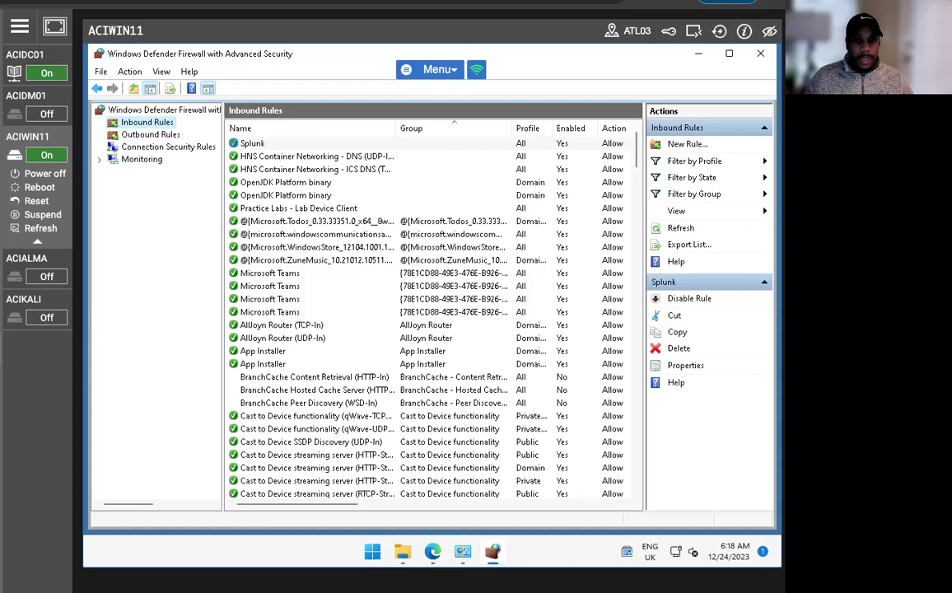
- Power on ACIDM01 and run the splunkforwarder installer from its Downloads folder
{"action": "left_click", "coordinate": [26, 100]}
{"action": "left_click", "coordinate": [43, 134]}
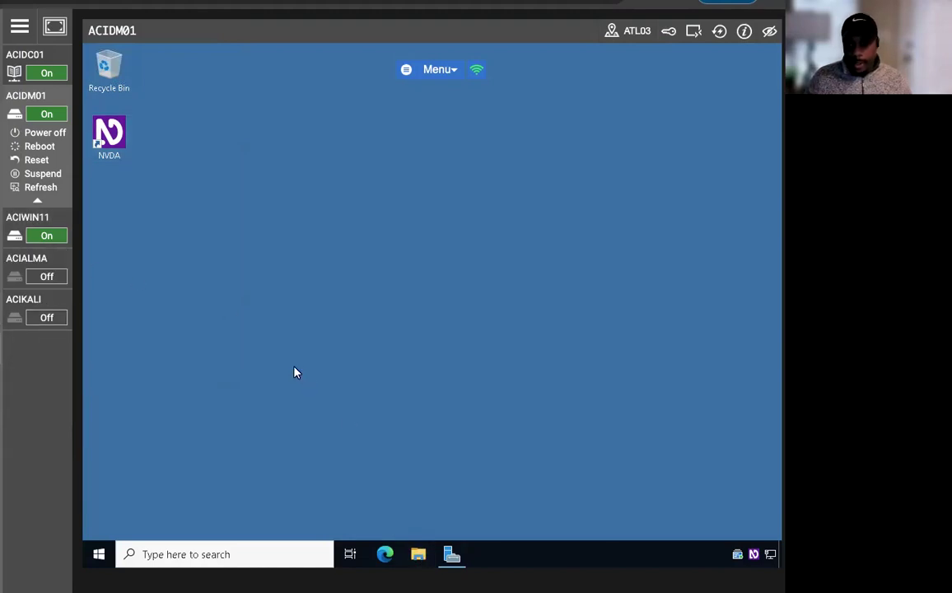
{"action": "key", "text": "super+e"}
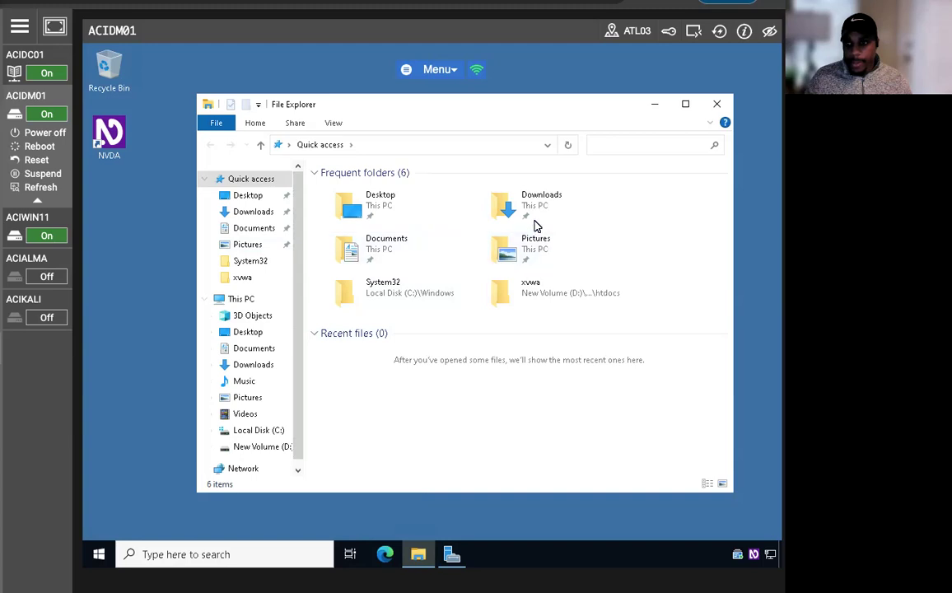
{"action": "double_click", "coordinate": [534, 221]}
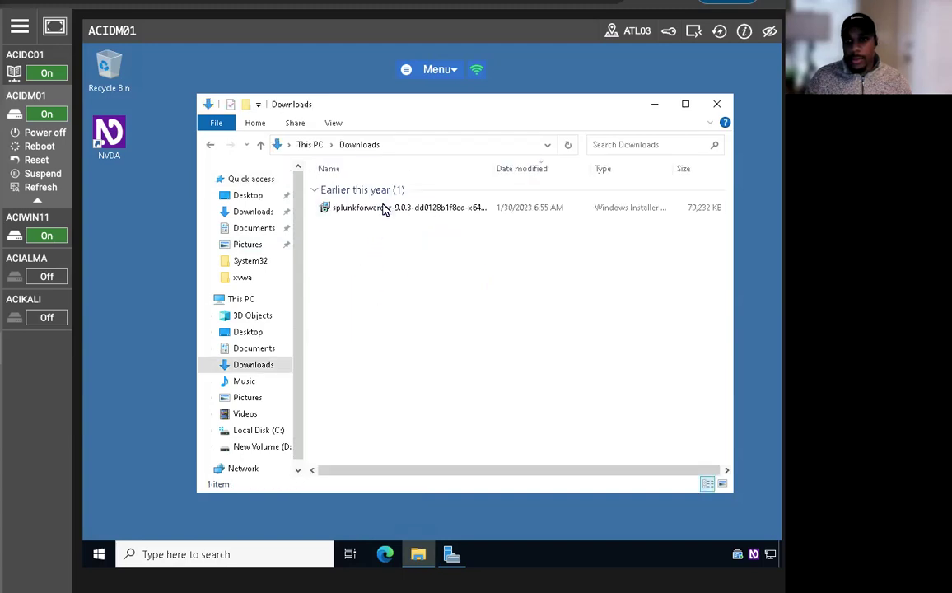
{"action": "double_click", "coordinate": [383, 209]}
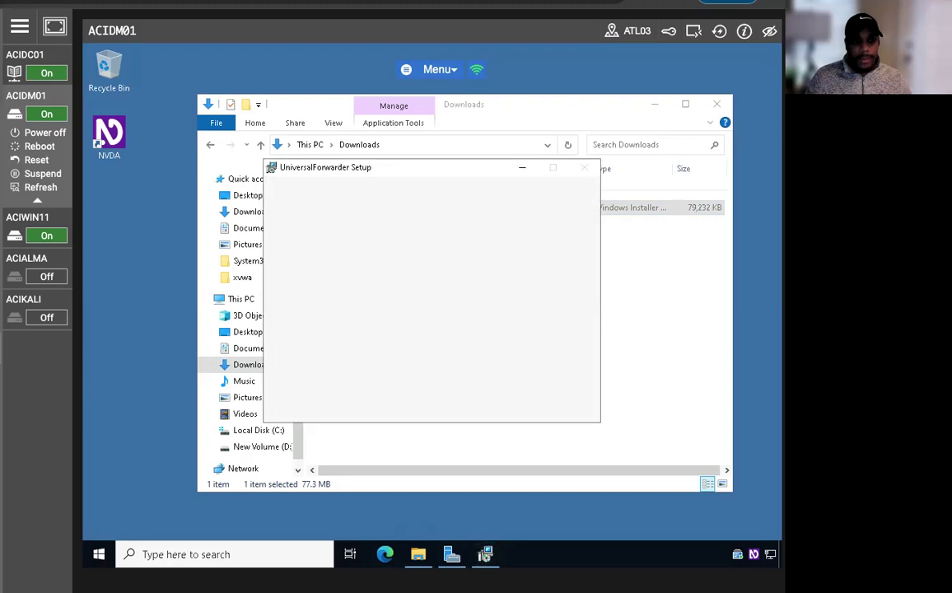
- Accept the forwarder license and choose to set the administrator password manually
{"action": "left_click", "coordinate": [283, 236]}
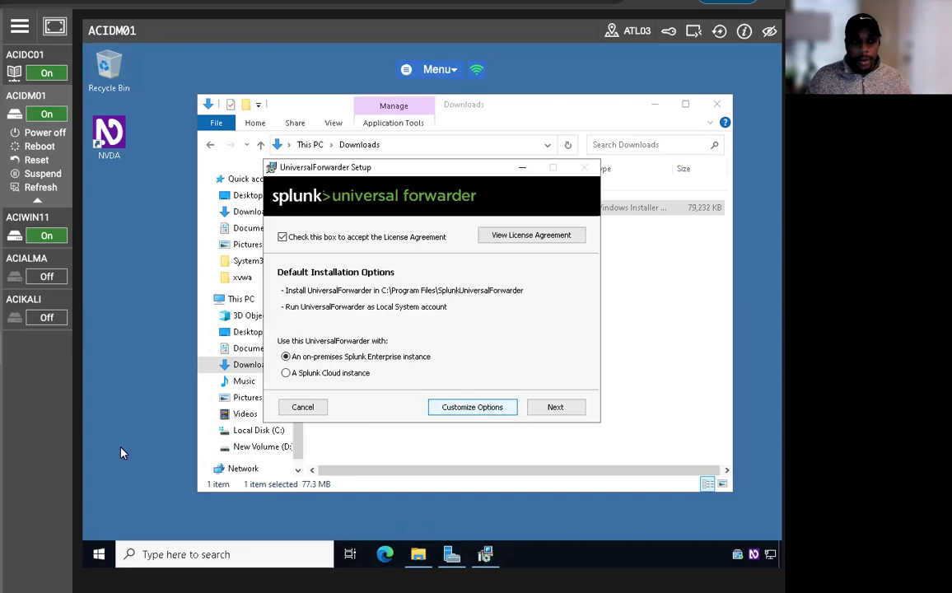
{"action": "left_click", "coordinate": [552, 408]}
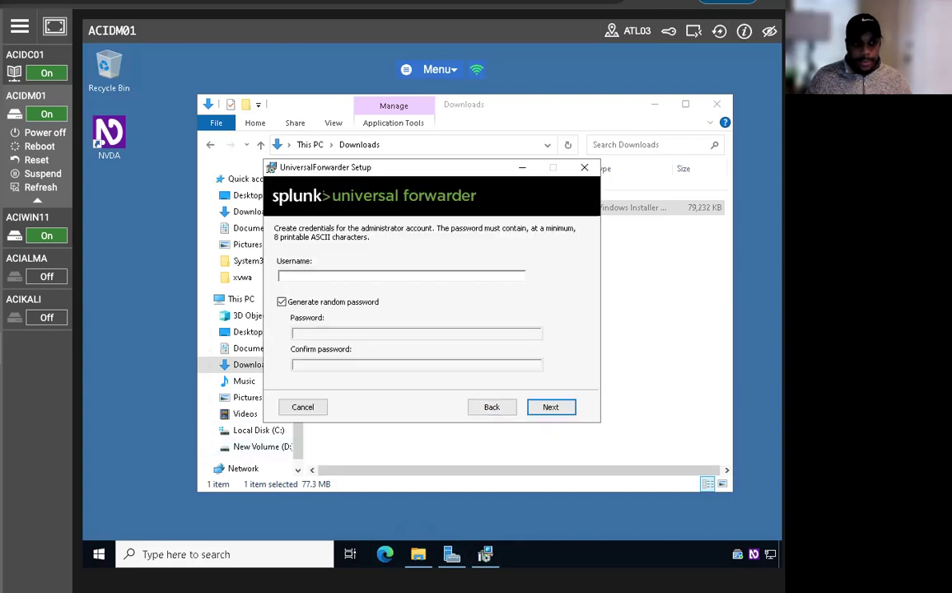
{"action": "left_click", "coordinate": [533, 408]}
{"action": "left_click", "coordinate": [428, 320]}
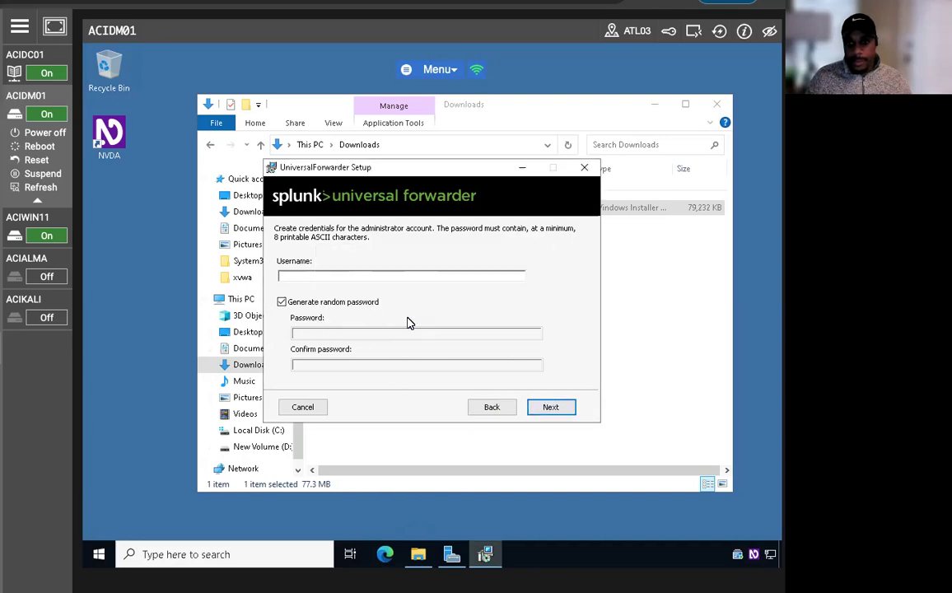
{"action": "left_click", "coordinate": [284, 302]}
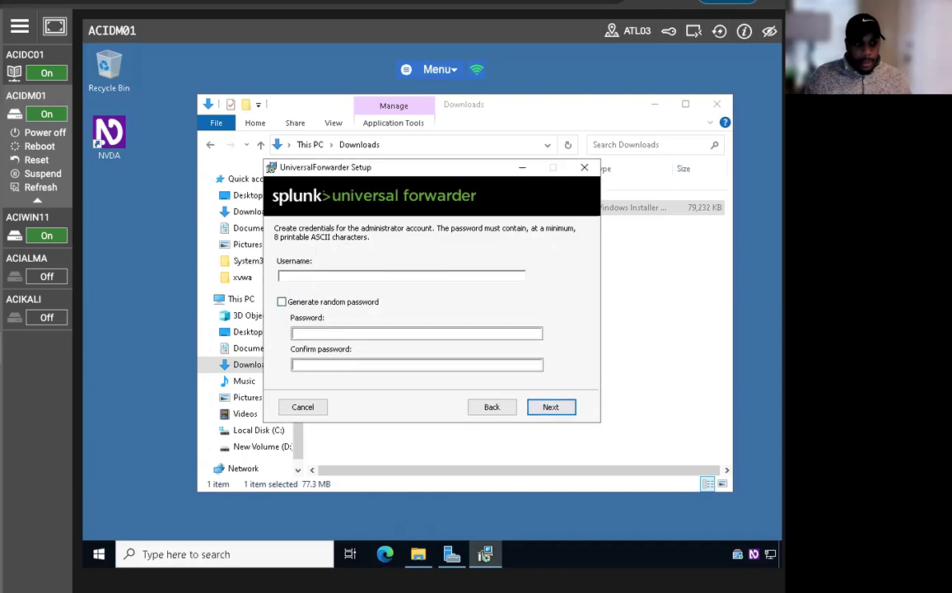
- Enter the administrator username and password twice and continue
{"action": "left_click", "coordinate": [313, 276]}
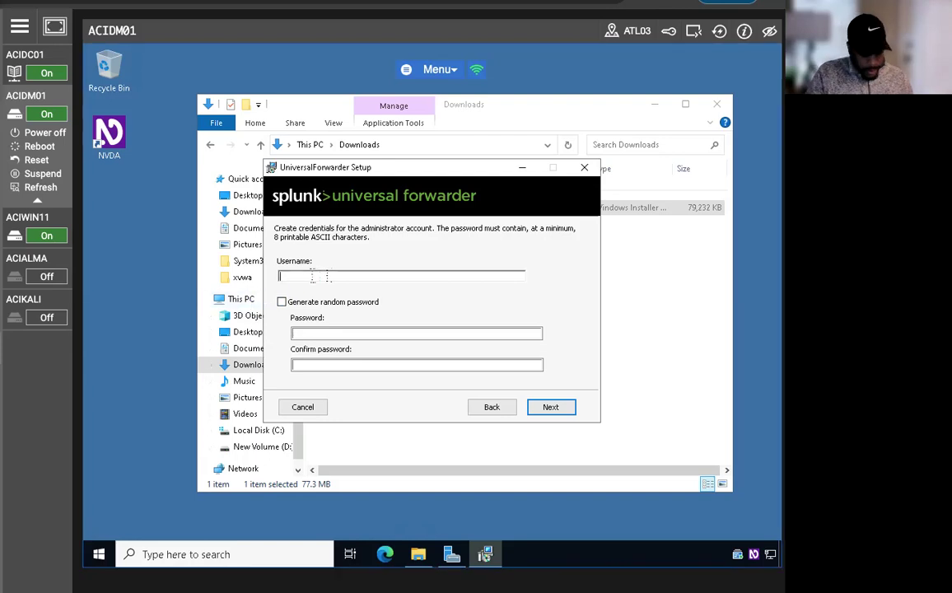
{"action": "type", "text": "admin"}
{"action": "key", "text": "BackSpace"}
{"action": "key", "text": "BackSpace"}
{"action": "key", "text": "BackSpace"}
{"action": "key", "text": "BackSpace"}
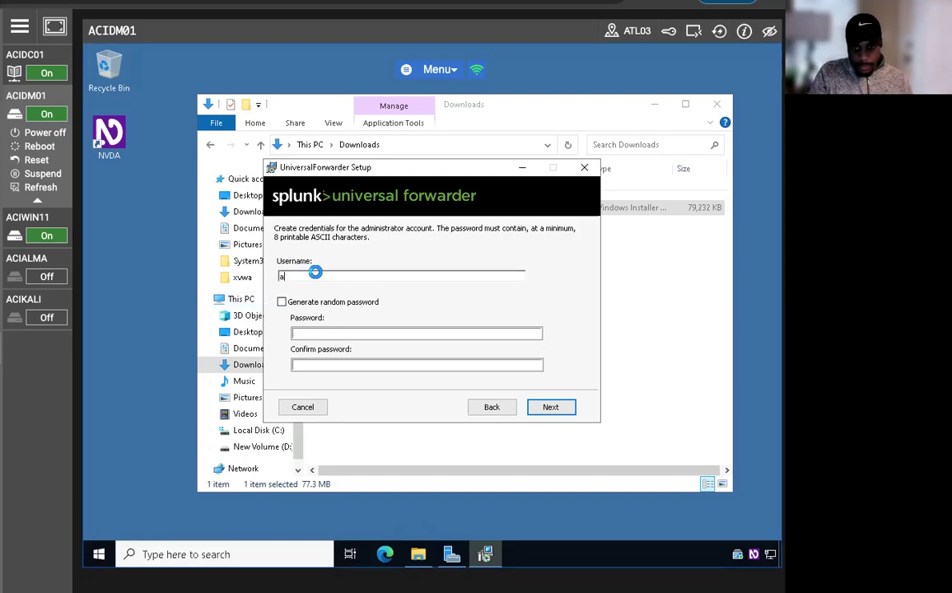
{"action": "type", "text": "ciplab\\"}
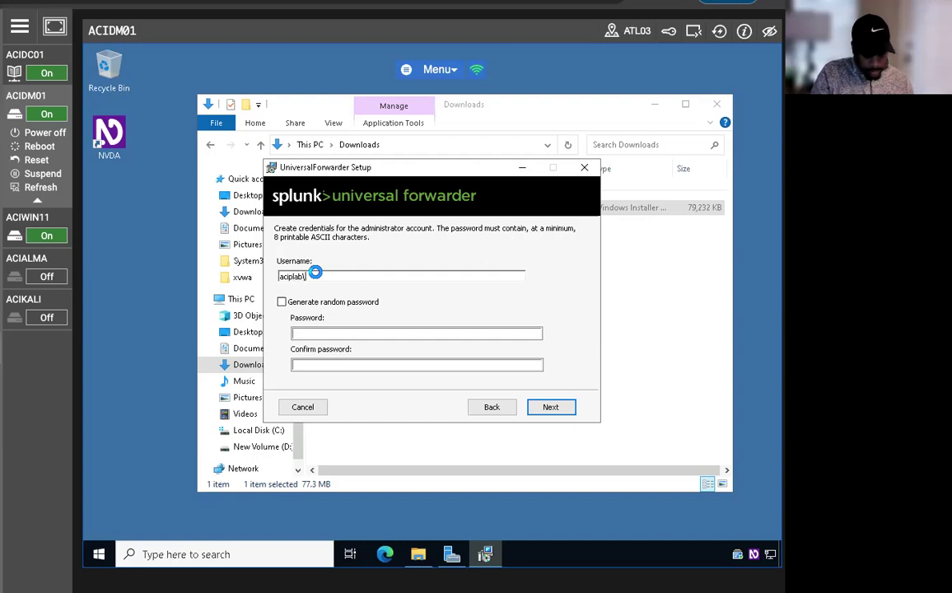
{"action": "type", "text": "admin"}
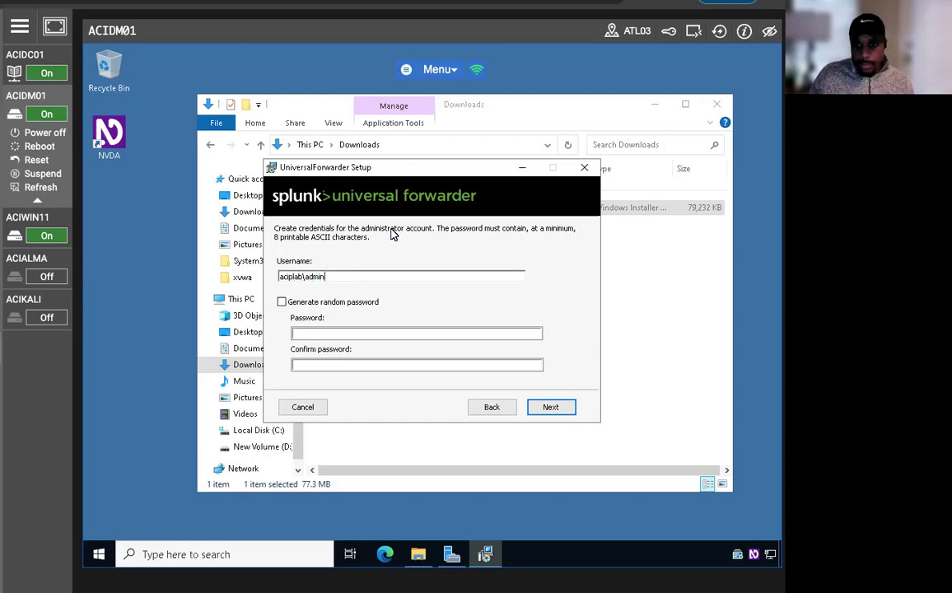
{"action": "type", "text": "istrator"}
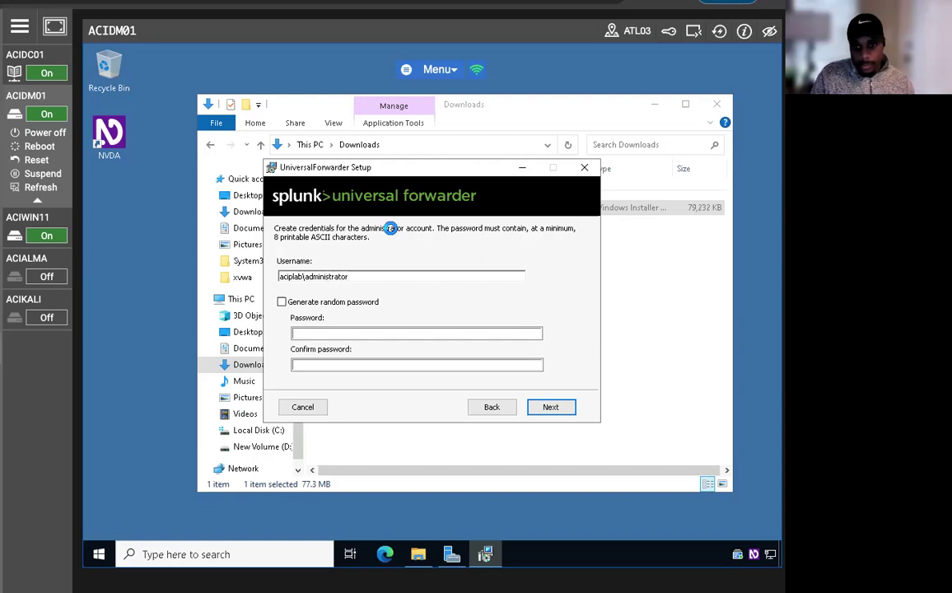
{"action": "key", "text": "Tab"}
{"action": "key", "text": "Tab"}
{"action": "type", "text": "•"}
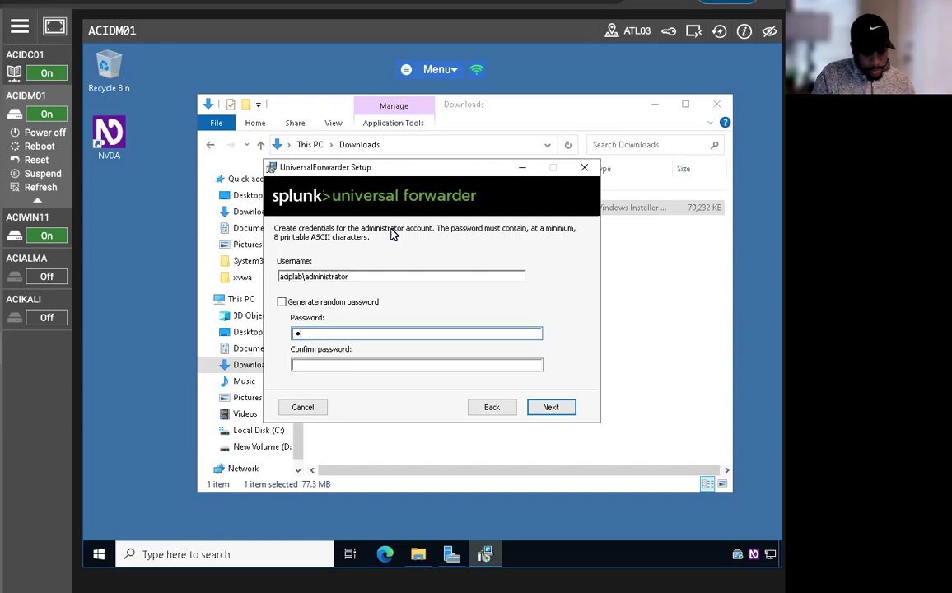
{"action": "type", "text": "•••••••"}
{"action": "key", "text": "Tab"}
{"action": "key", "text": "Caps_Lock"}
{"action": "type", "text": "•••••••"}
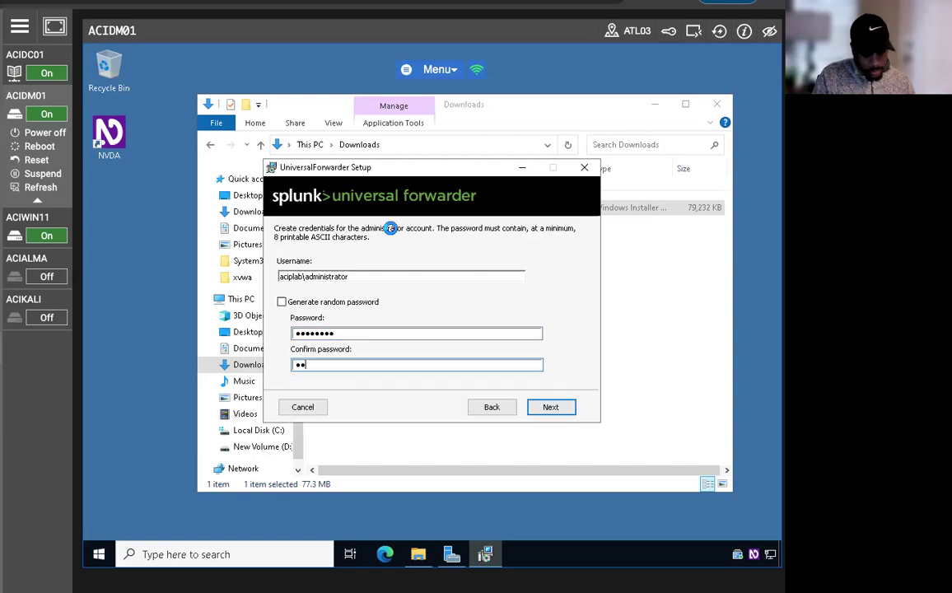
{"action": "type", "text": "•"}
{"action": "key", "text": "Return"}
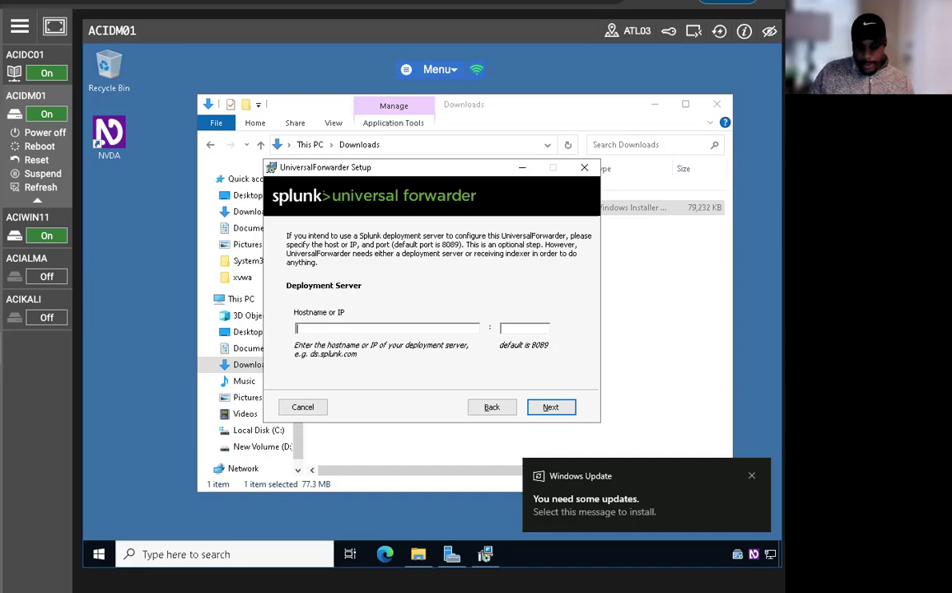
- Set the deployment server to 192.168.0.3 on port 8089
{"action": "type", "text": "192.13"}
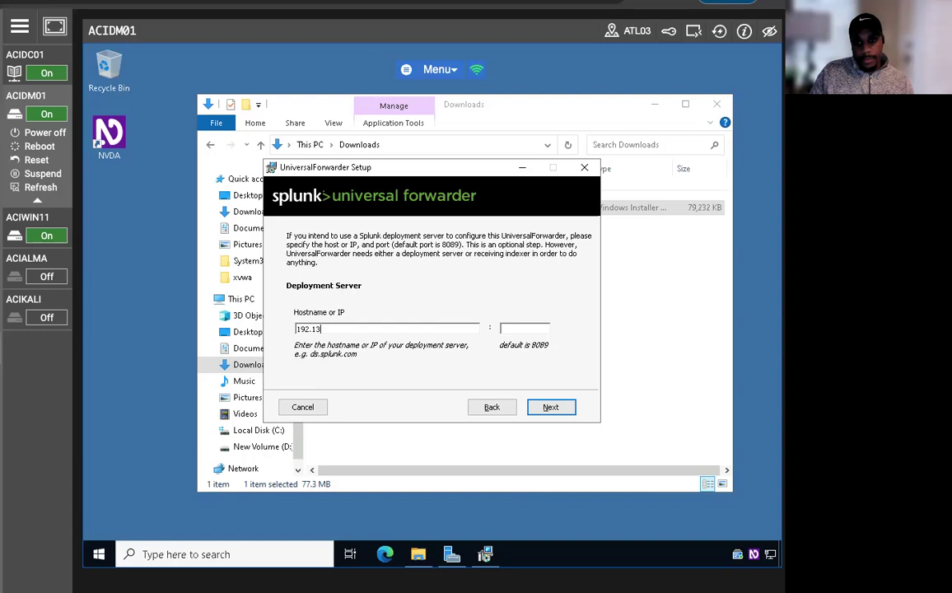
{"action": "key", "text": "BackSpace"}
{"action": "type", "text": "68.03"}
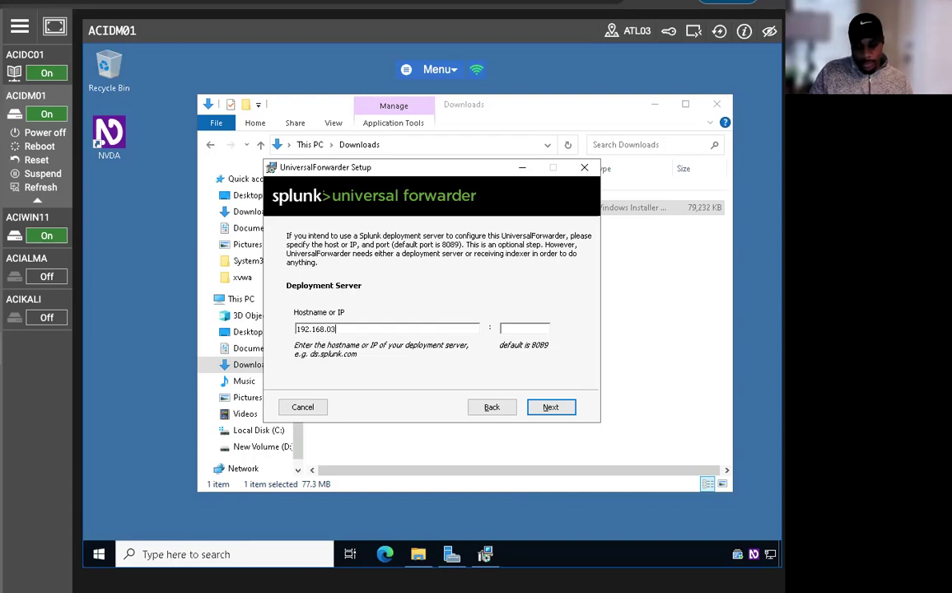
{"action": "key", "text": "BackSpace"}
{"action": "type", "text": ".3"}
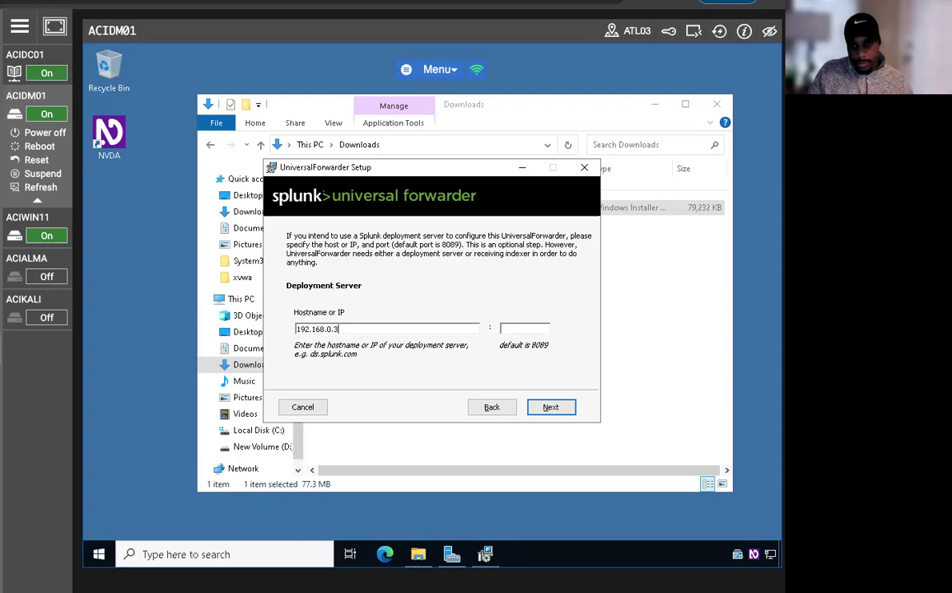
{"action": "key", "text": "Tab"}
{"action": "type", "text": "8089"}
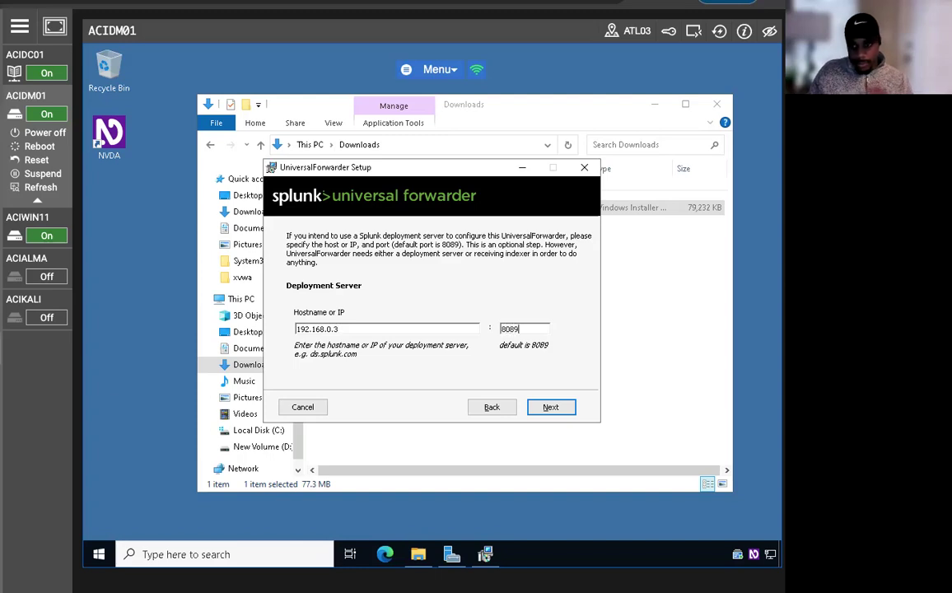
{"action": "left_click", "coordinate": [548, 407]}
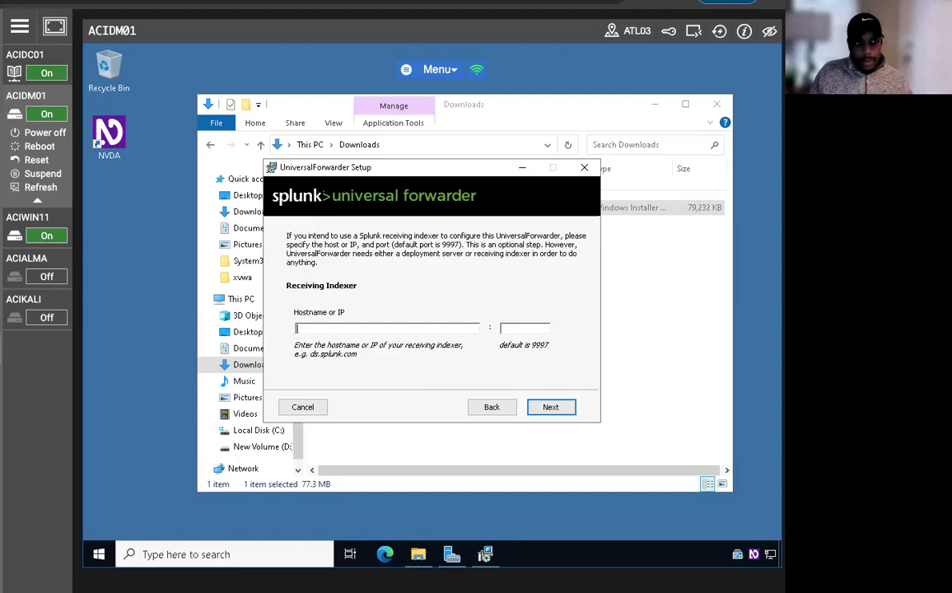
- Set the receiving indexer to 192.168.0.3 on port 9997
{"action": "type", "text": "192.1"}
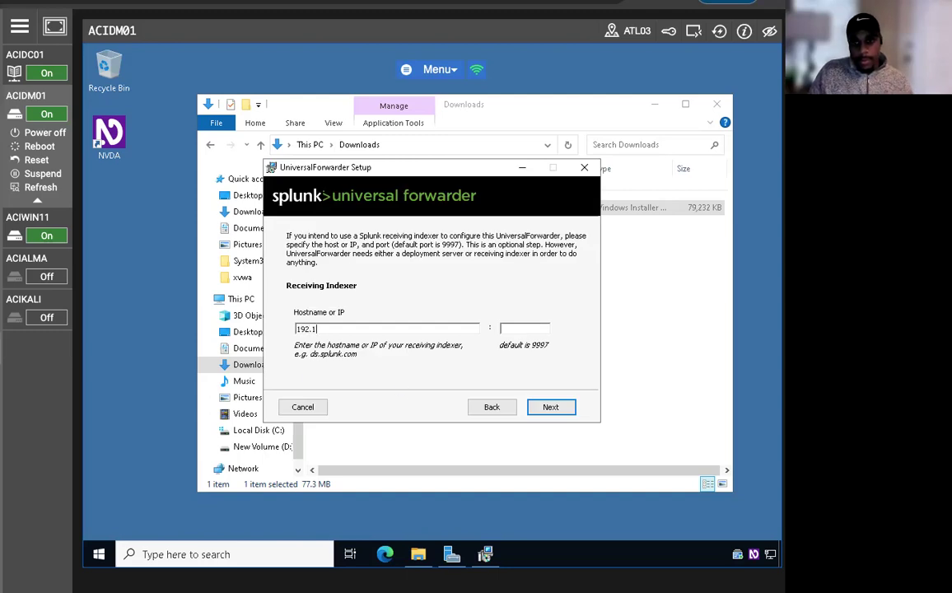
{"action": "type", "text": "68.0.3"}
{"action": "key", "text": "Tab"}
{"action": "type", "text": "9997"}
{"action": "left_click", "coordinate": [544, 409]}
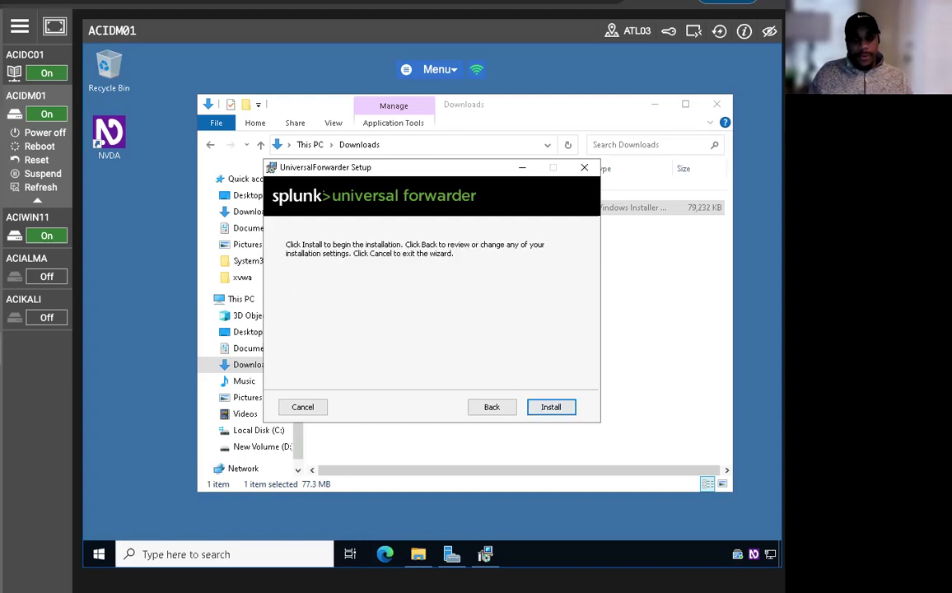
- Install the Universal Forwarder and wait for the completion screen
{"action": "left_click", "coordinate": [547, 408]}
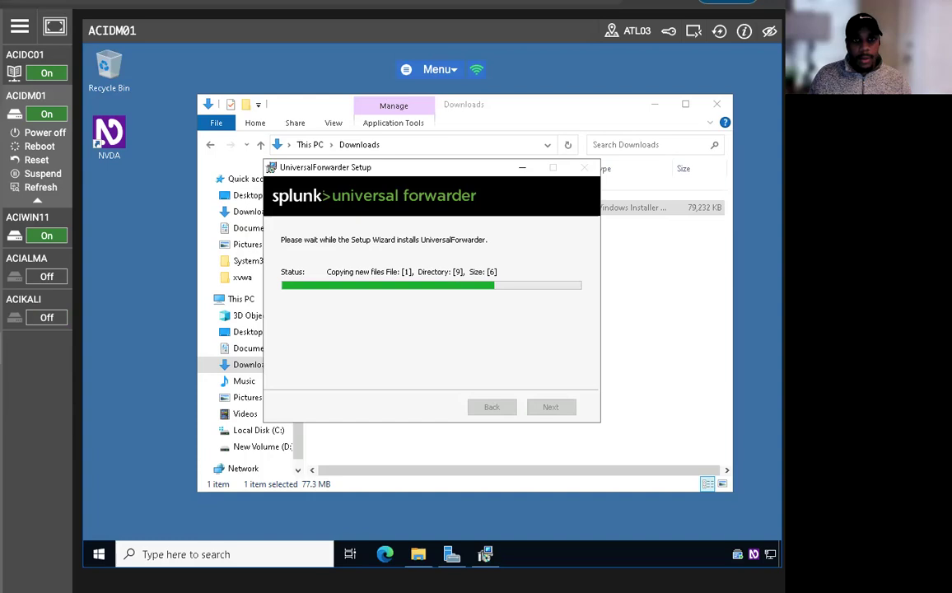
{"action": "mouse_move", "coordinate": [63, 8]}
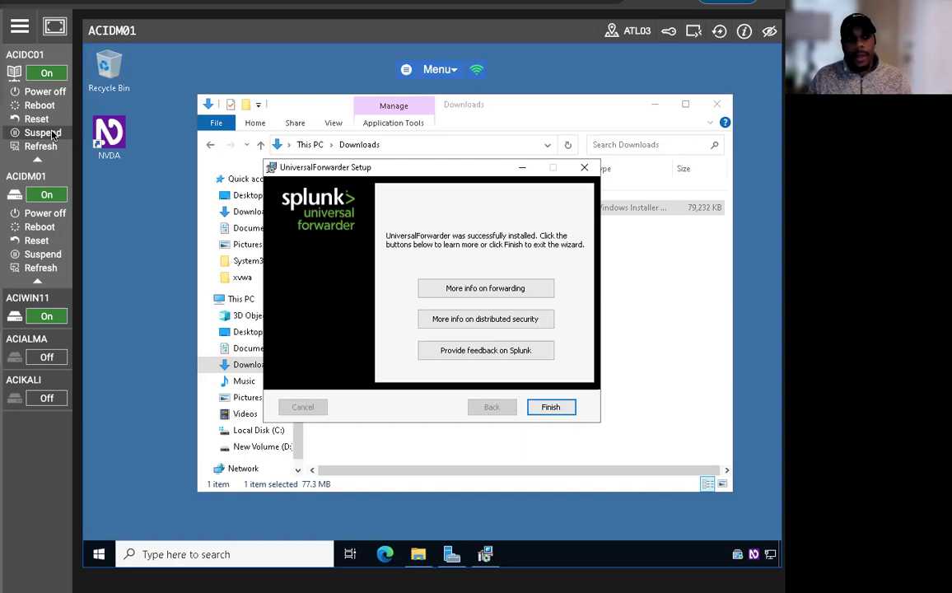
{"action": "left_click", "coordinate": [37, 160]}
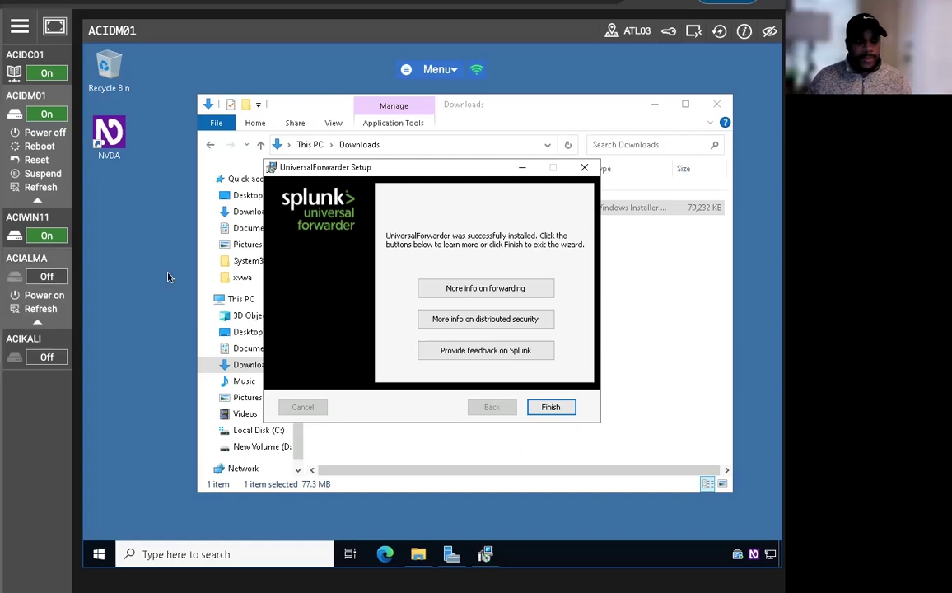
- Finish the forwarder wizard, switch to ACIWIN11, and open Search & Reporting from Splunk home
{"action": "left_click", "coordinate": [549, 407]}
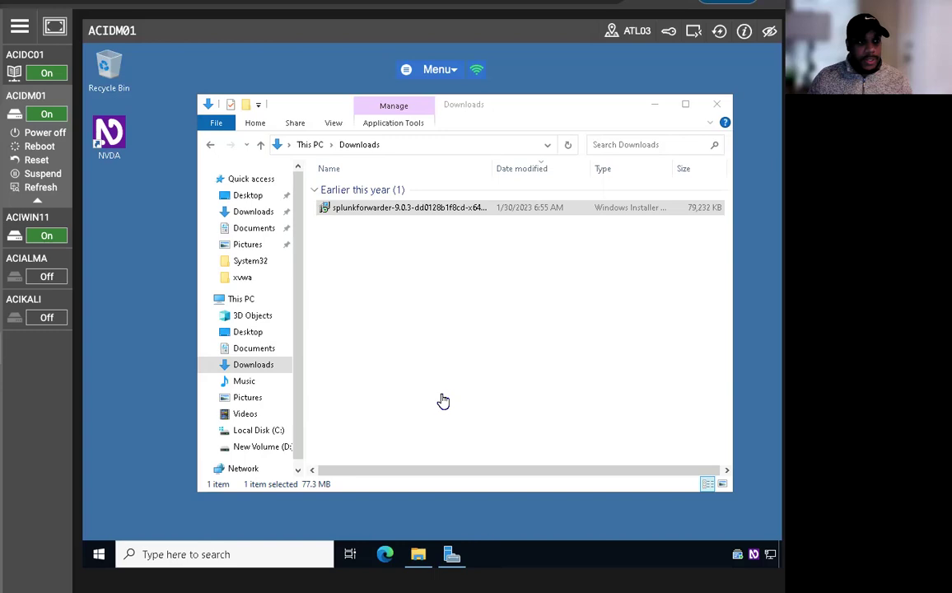
{"action": "left_click", "coordinate": [39, 219]}
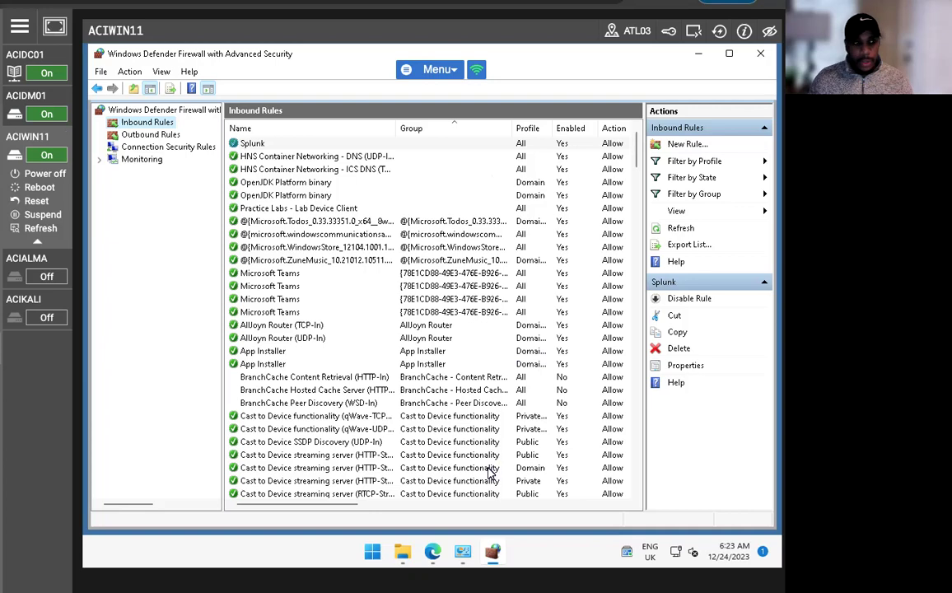
{"action": "left_click", "coordinate": [432, 551]}
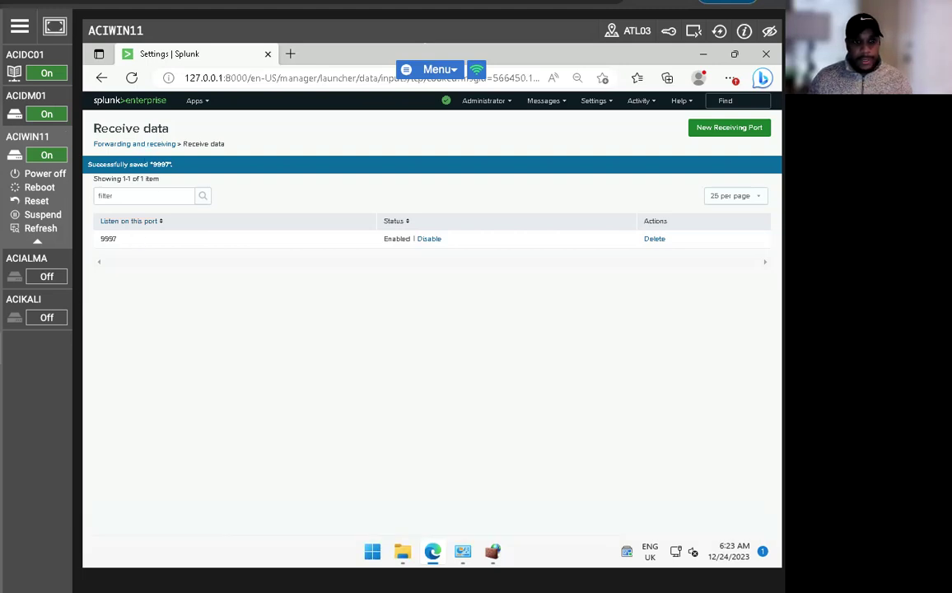
{"action": "left_click", "coordinate": [132, 105]}
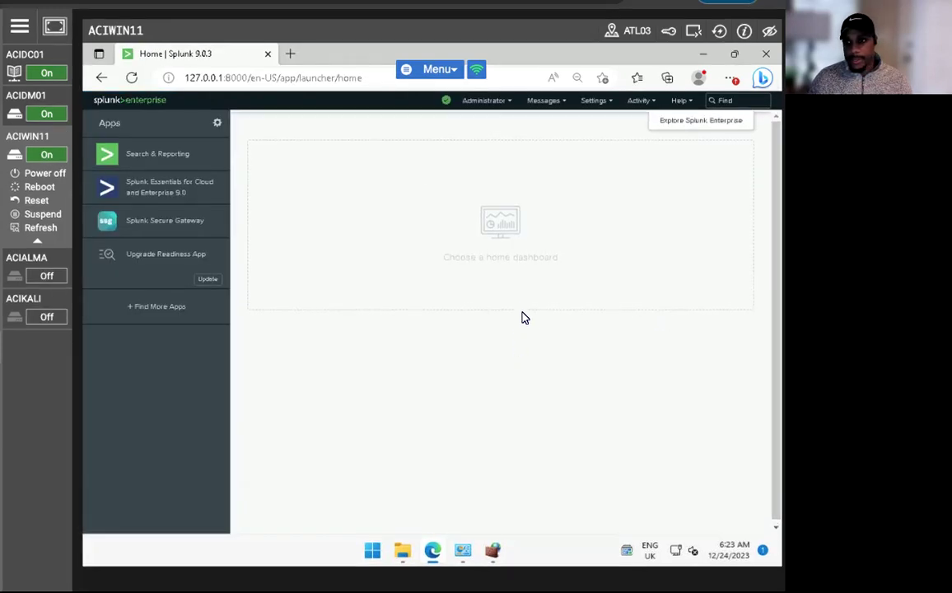
{"action": "left_click", "coordinate": [159, 154]}
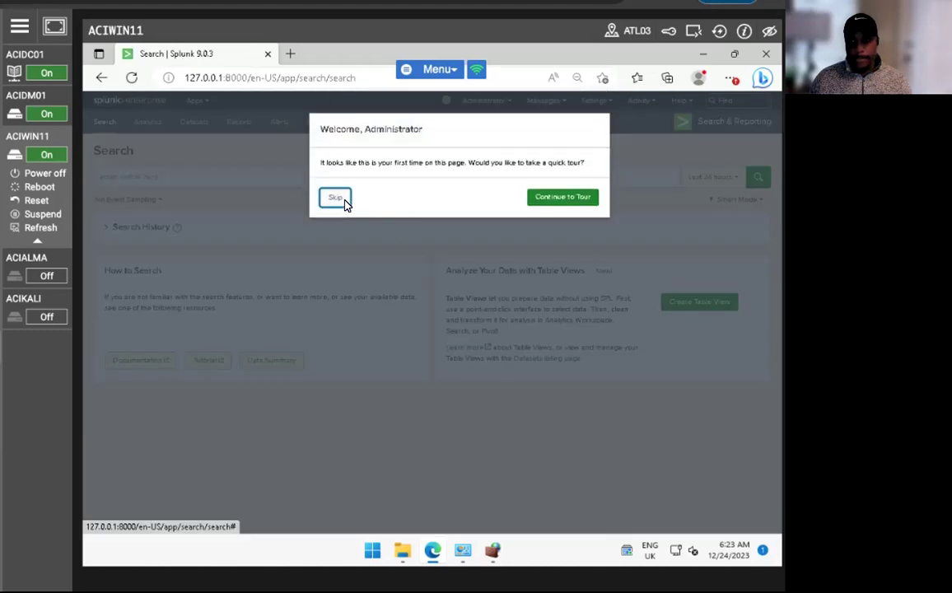
- Skip the Search page tour and look through the Apps and Administrator menus
{"action": "left_click", "coordinate": [335, 196]}
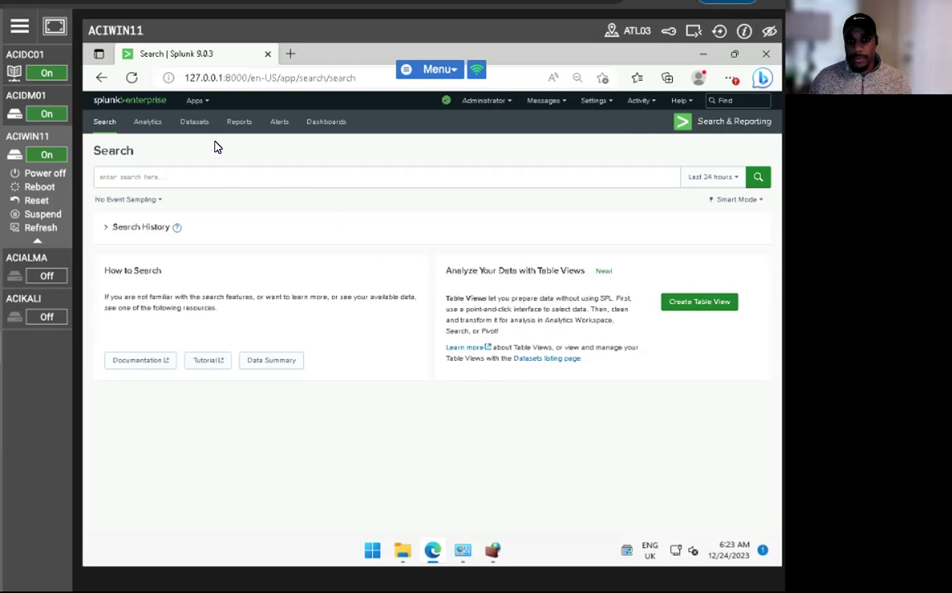
{"action": "left_click", "coordinate": [202, 101]}
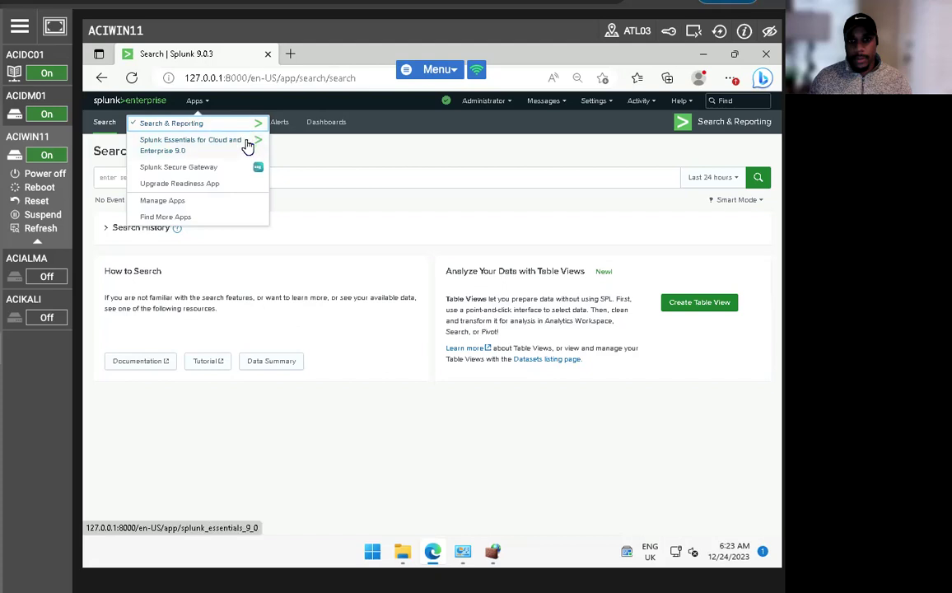
{"action": "left_click", "coordinate": [384, 219]}
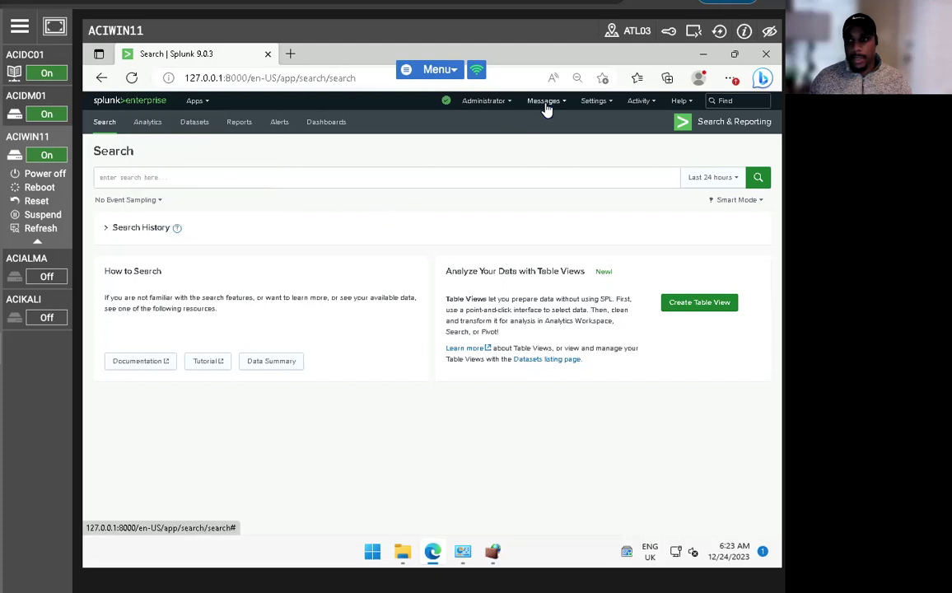
{"action": "left_click", "coordinate": [484, 101]}
{"action": "left_click", "coordinate": [553, 199]}
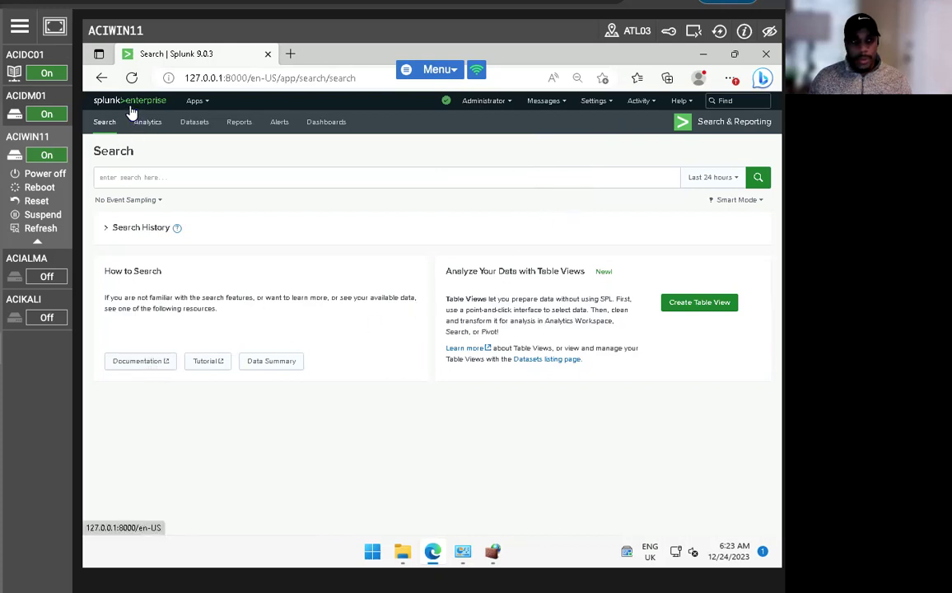
- Open the Dashboards page, skip its tour, and return to the Splunk home page
{"action": "left_click", "coordinate": [309, 125]}
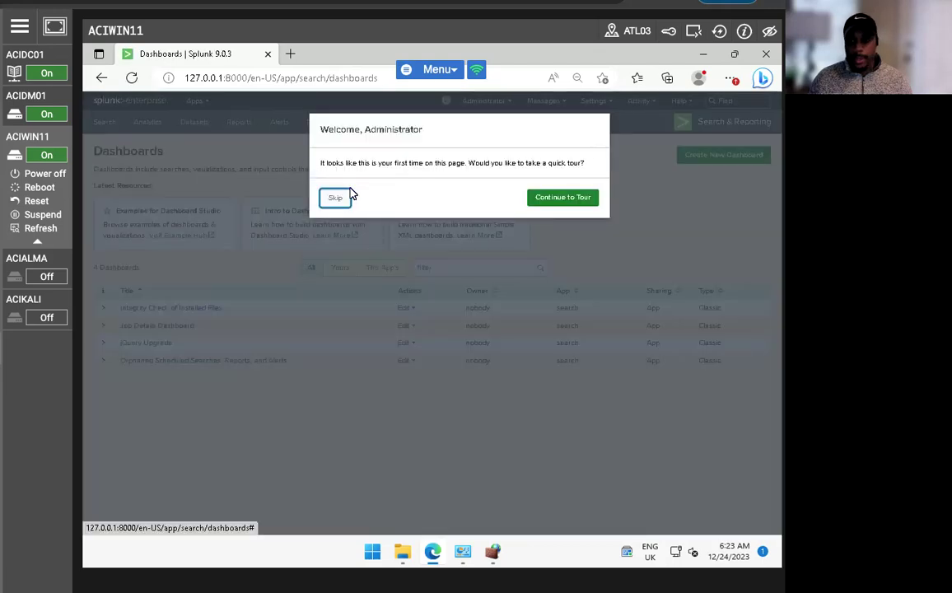
{"action": "left_click", "coordinate": [334, 198]}
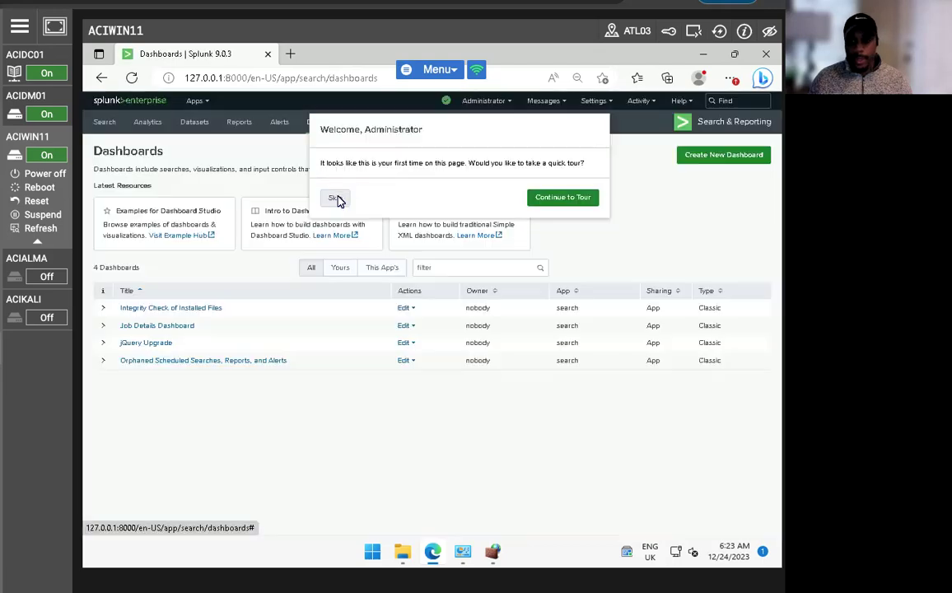
{"action": "left_click", "coordinate": [127, 107]}
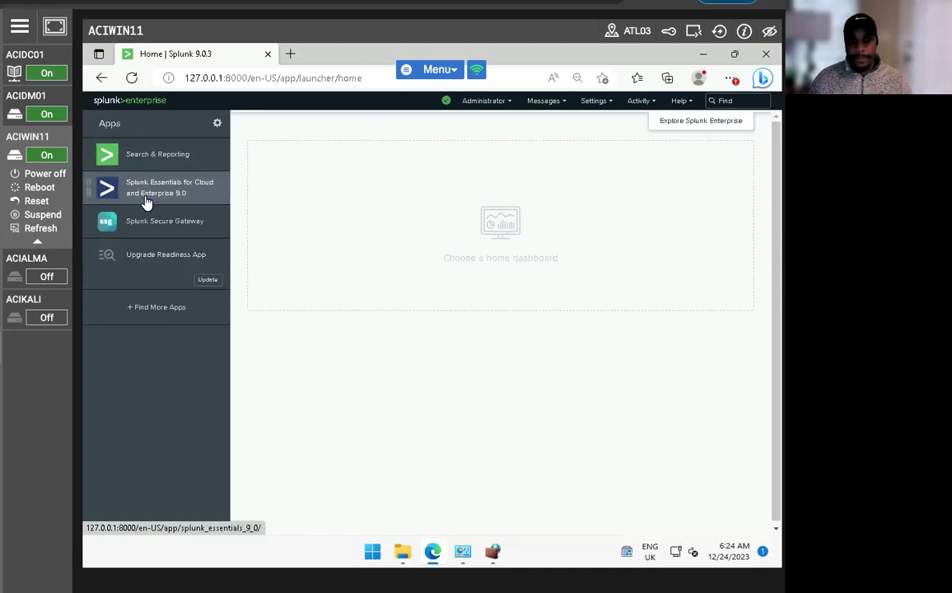
- Check Search & Reporting's Activity menu, then go home and open the Add Data card
{"action": "left_click", "coordinate": [146, 154]}
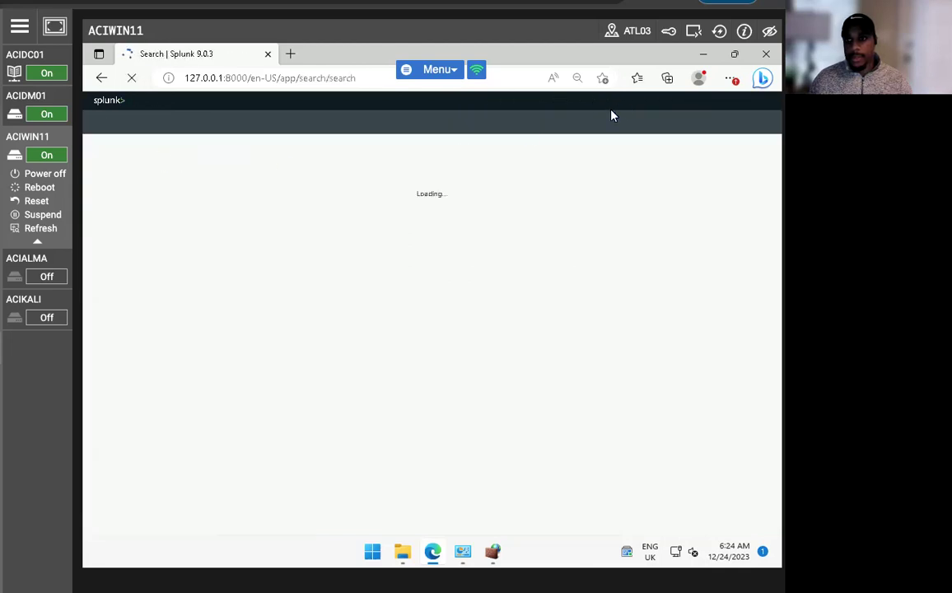
{"action": "left_click", "coordinate": [639, 100]}
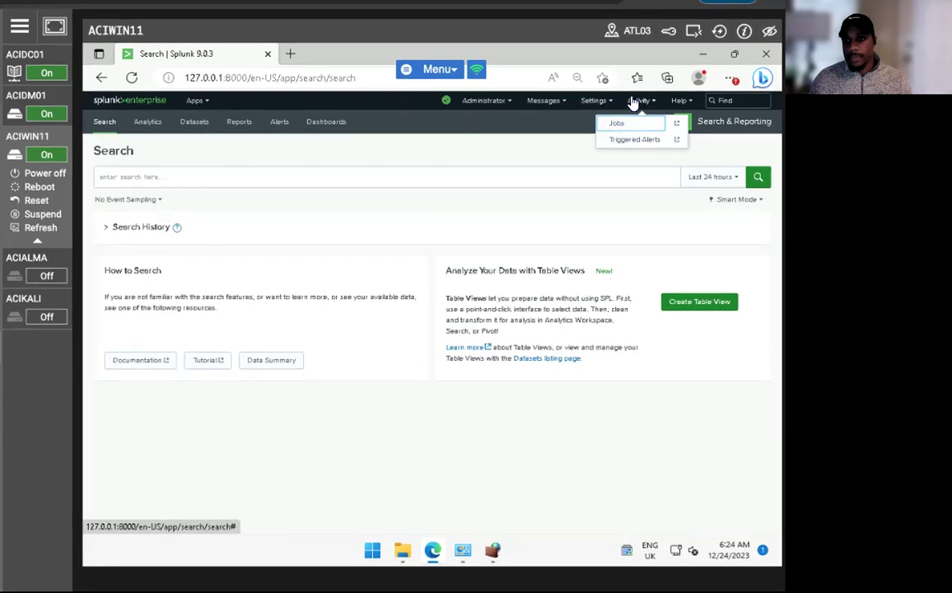
{"action": "left_click", "coordinate": [99, 54]}
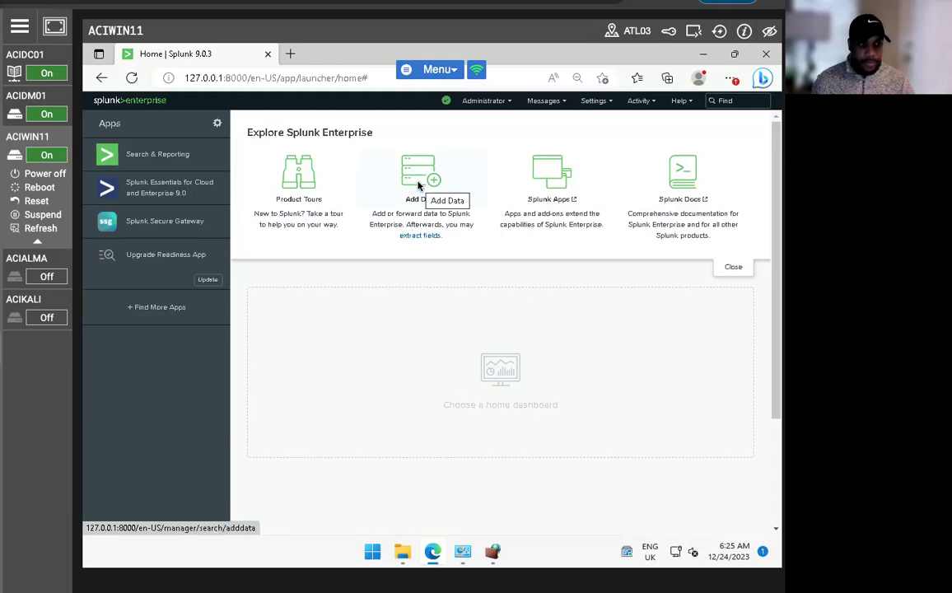
{"action": "left_click", "coordinate": [418, 186]}
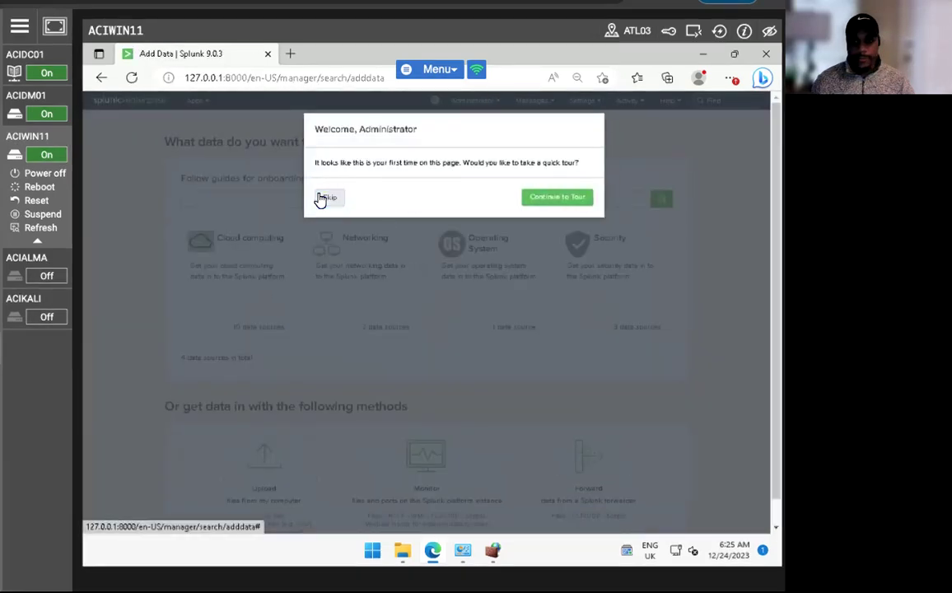
- Choose Forward, select host ACIDM01, and name the new server class ACIDM01
{"action": "left_click", "coordinate": [325, 197]}
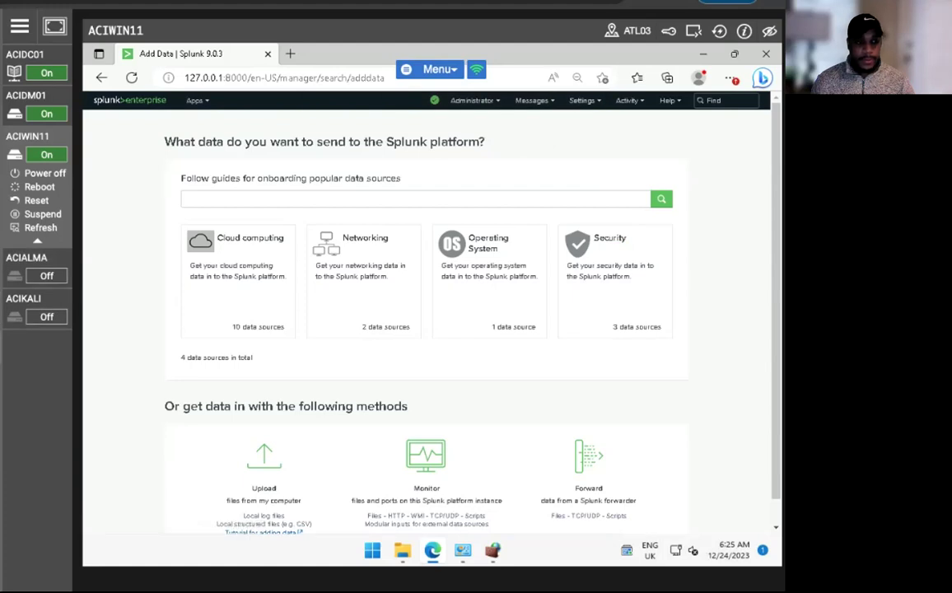
{"action": "scroll", "coordinate": [448, 442], "scroll_direction": "down", "scroll_amount": 1}
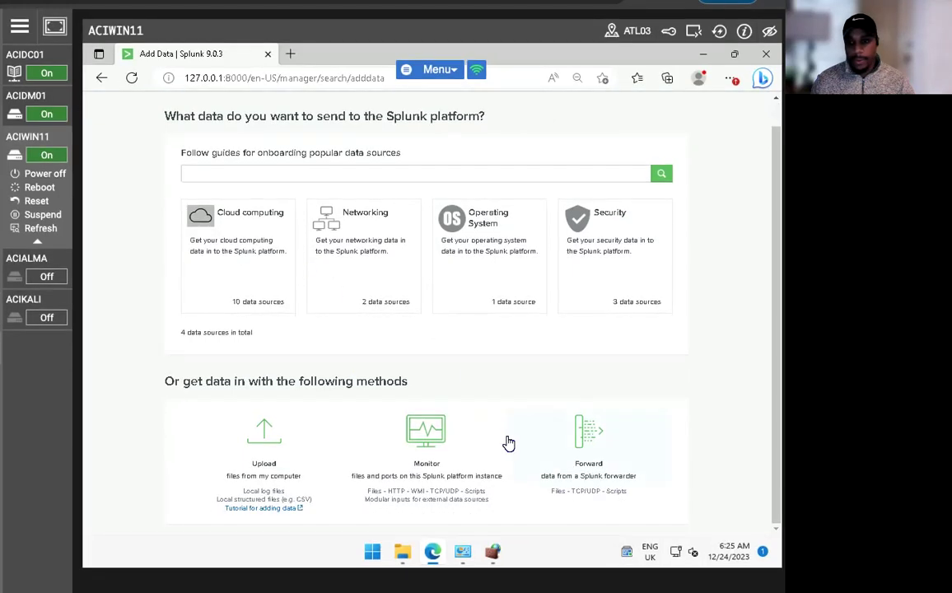
{"action": "left_click", "coordinate": [587, 443]}
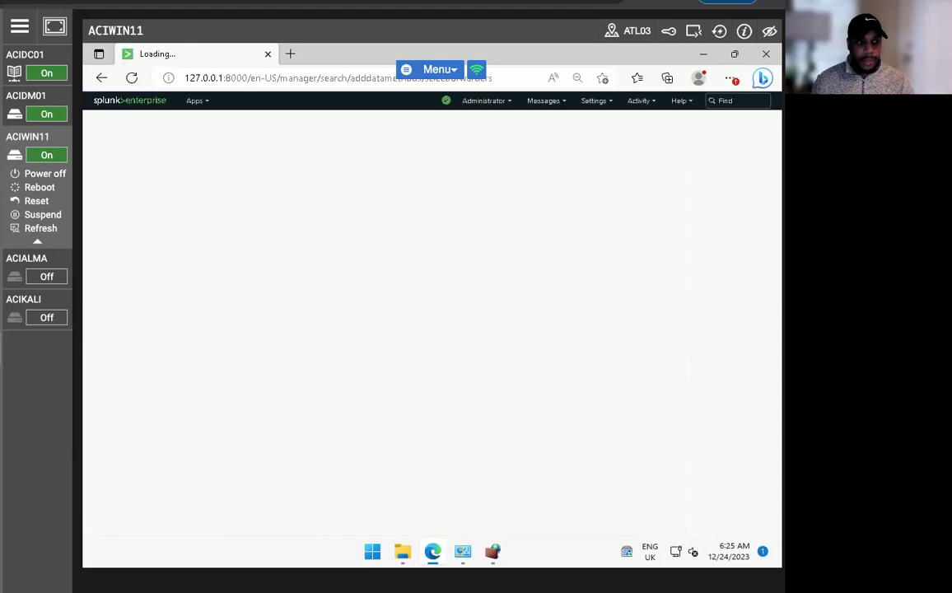
{"action": "left_click", "coordinate": [276, 290]}
{"action": "left_click", "coordinate": [232, 356]}
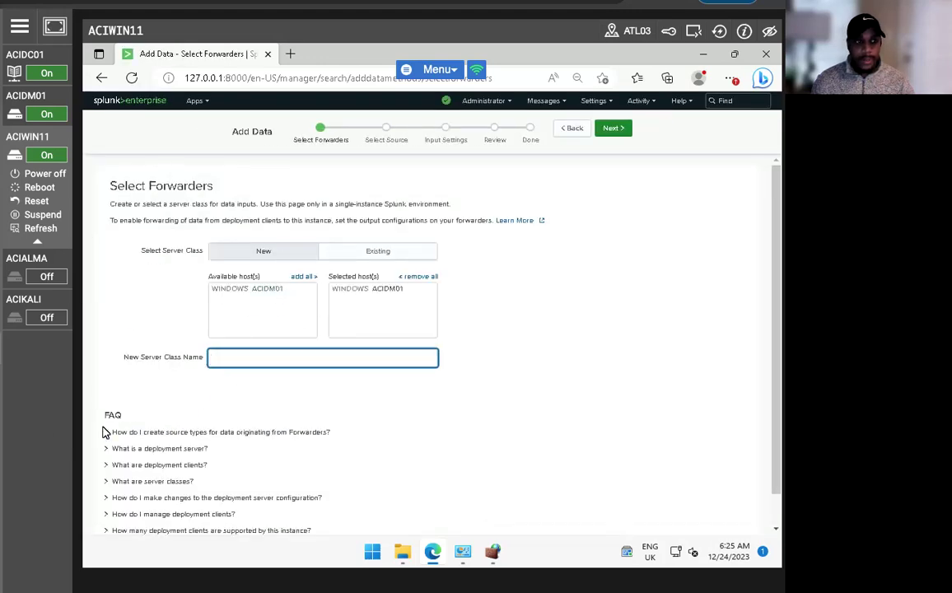
{"action": "type", "text": "ACID"}
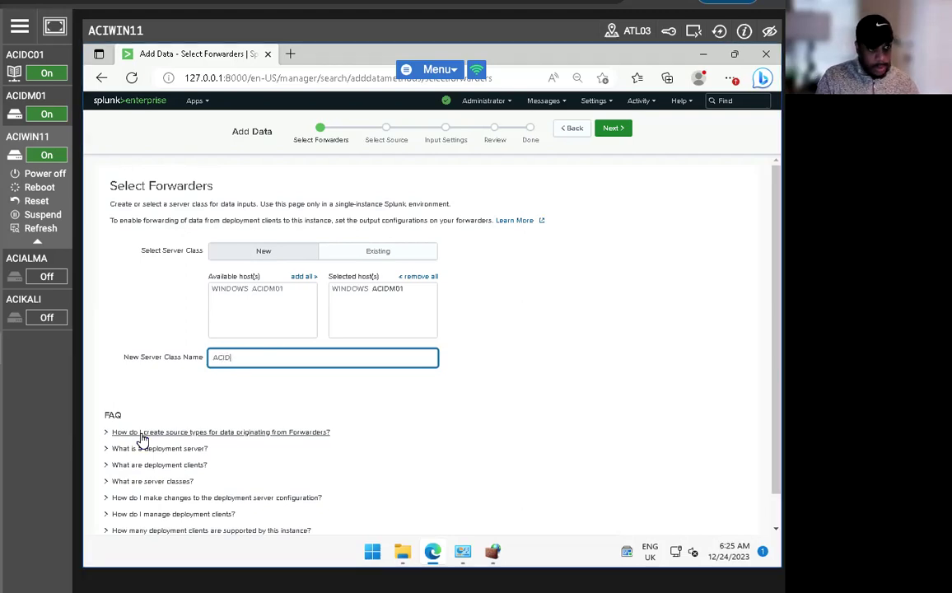
{"action": "type", "text": "M01"}
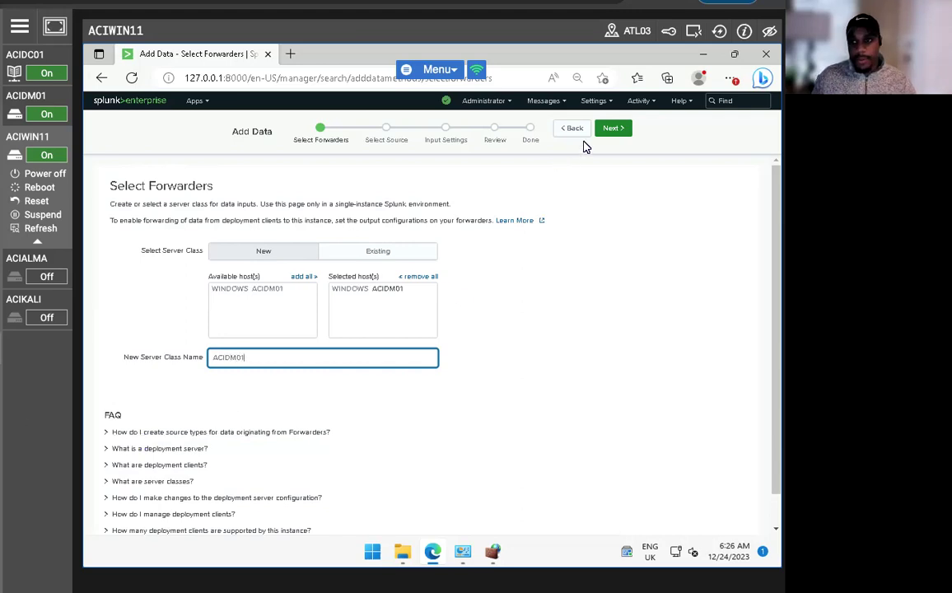
{"action": "left_click", "coordinate": [610, 130]}
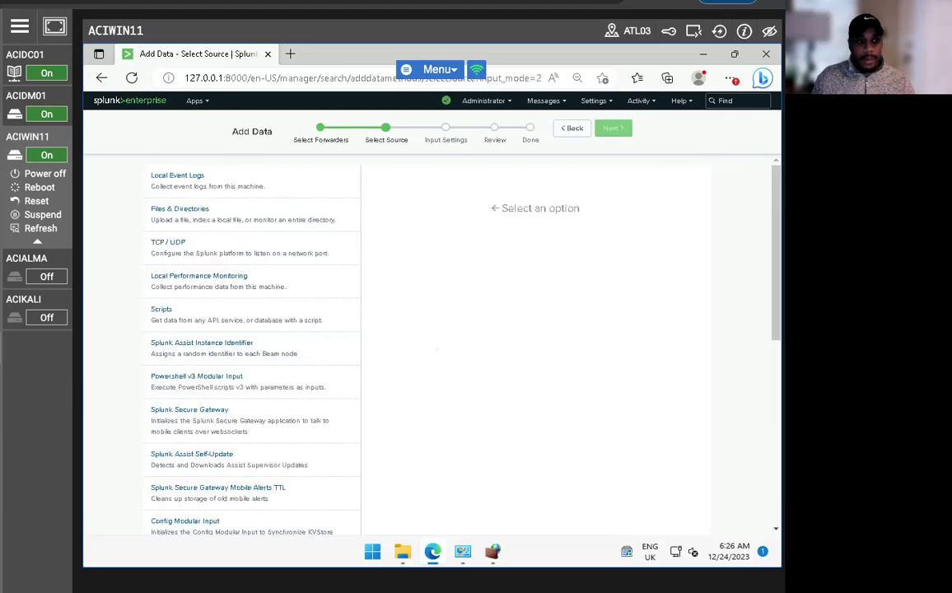
- Select the Application, Security and System local event logs, then review and submit the input
{"action": "left_click", "coordinate": [183, 177]}
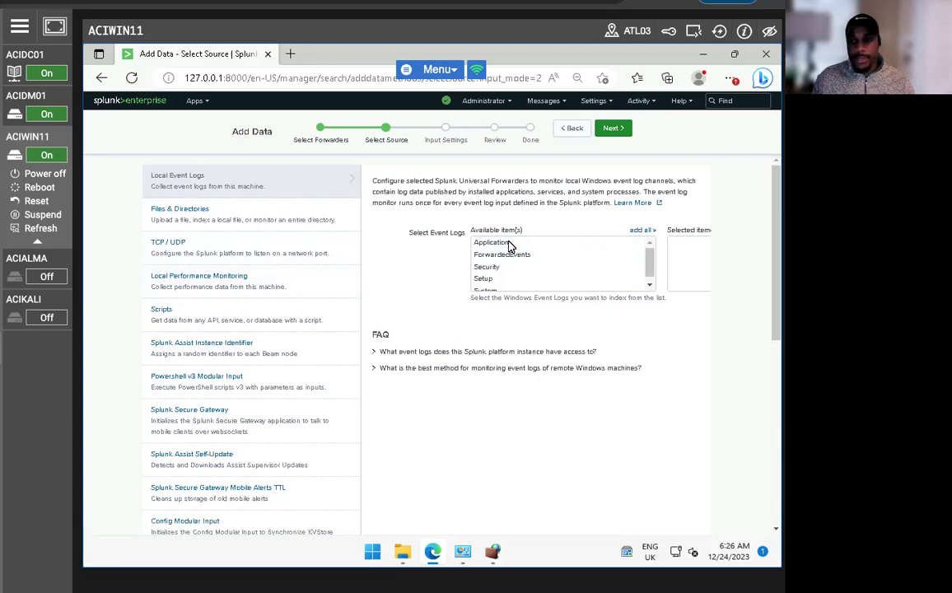
{"action": "left_click", "coordinate": [489, 243]}
{"action": "left_click", "coordinate": [488, 267]}
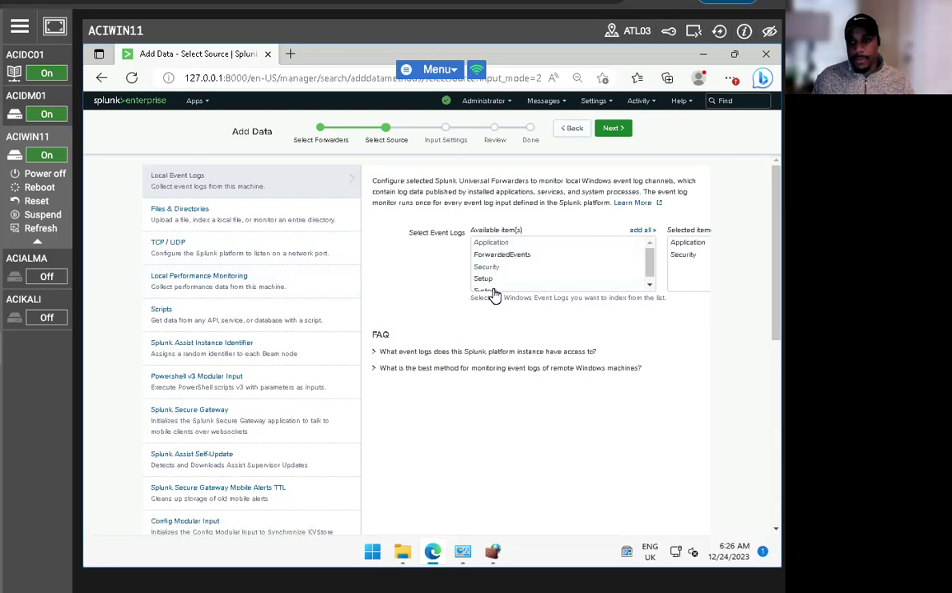
{"action": "left_click", "coordinate": [487, 289]}
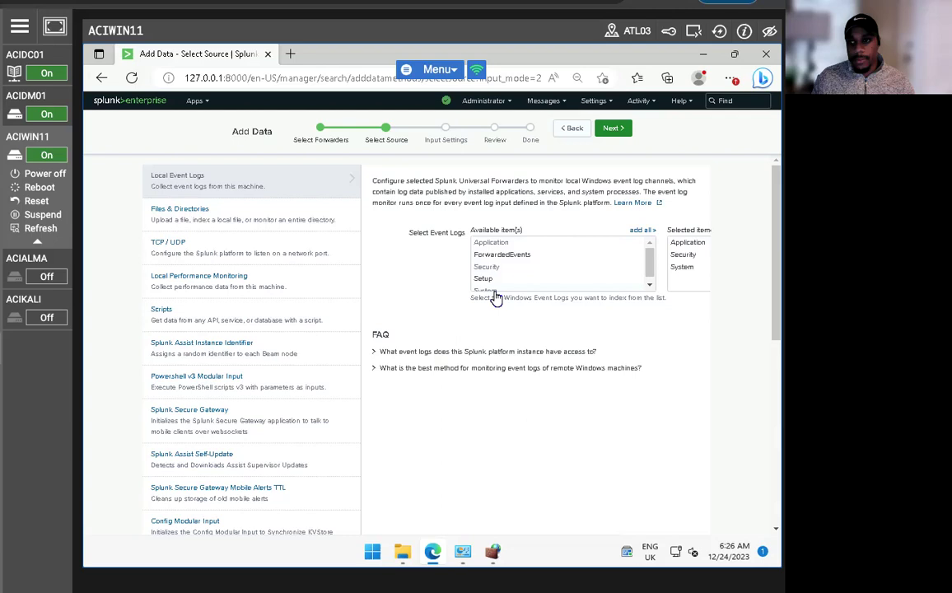
{"action": "left_click", "coordinate": [613, 129]}
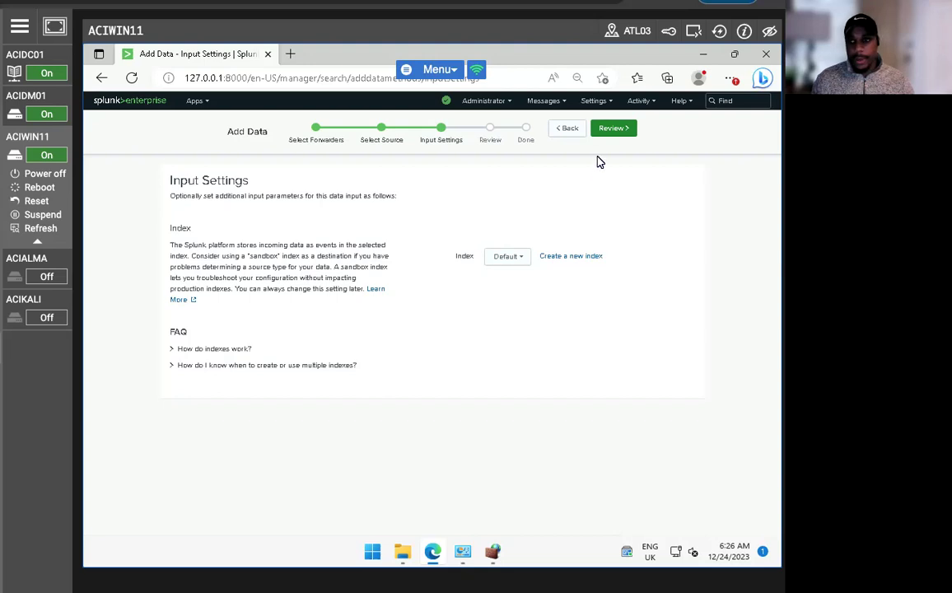
{"action": "left_click", "coordinate": [608, 130]}
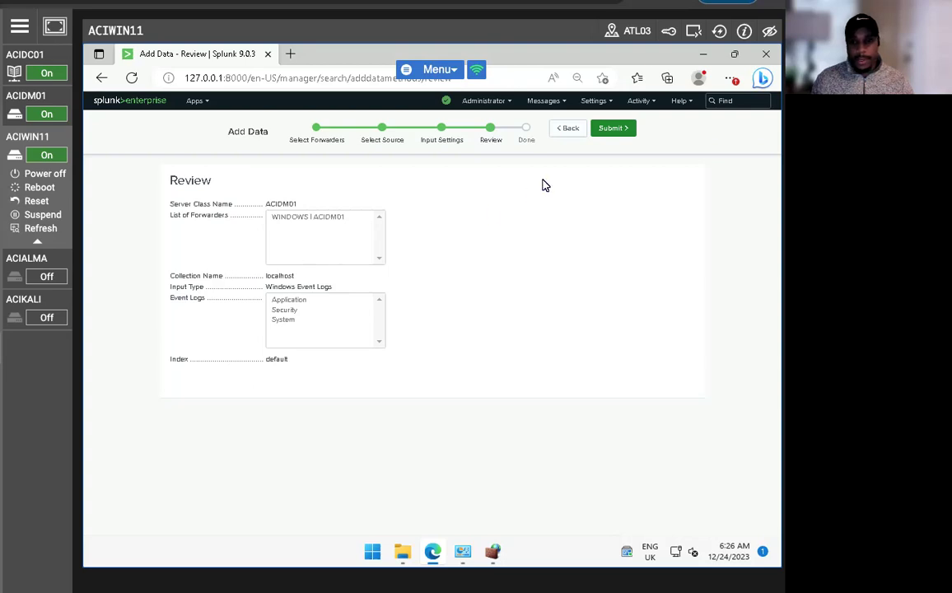
{"action": "left_click", "coordinate": [612, 127]}
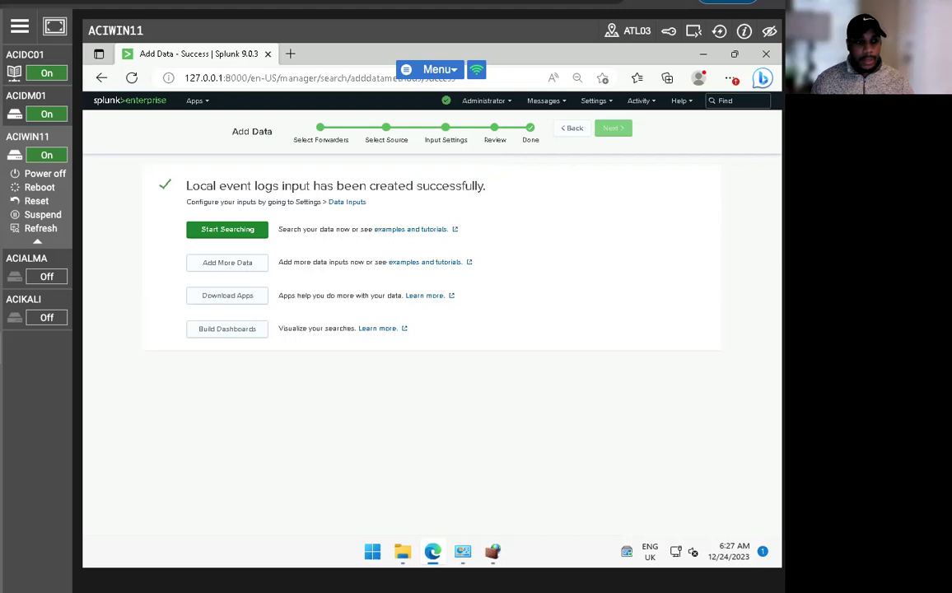
- Return to Add Data and choose Monitor > Local Event Logs
{"action": "left_click", "coordinate": [118, 102]}
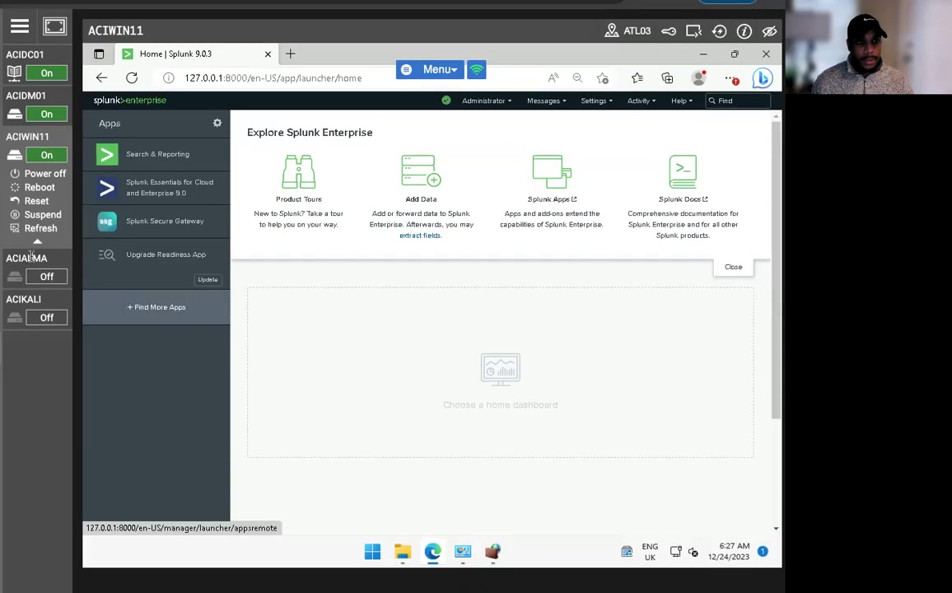
{"action": "left_click", "coordinate": [102, 78]}
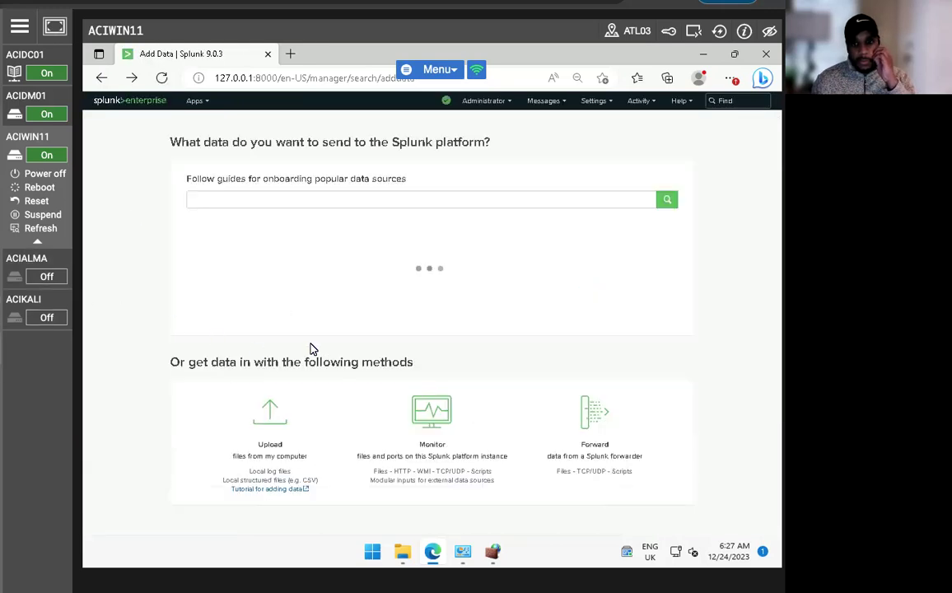
{"action": "scroll", "coordinate": [481, 300], "scroll_direction": "down", "scroll_amount": 1}
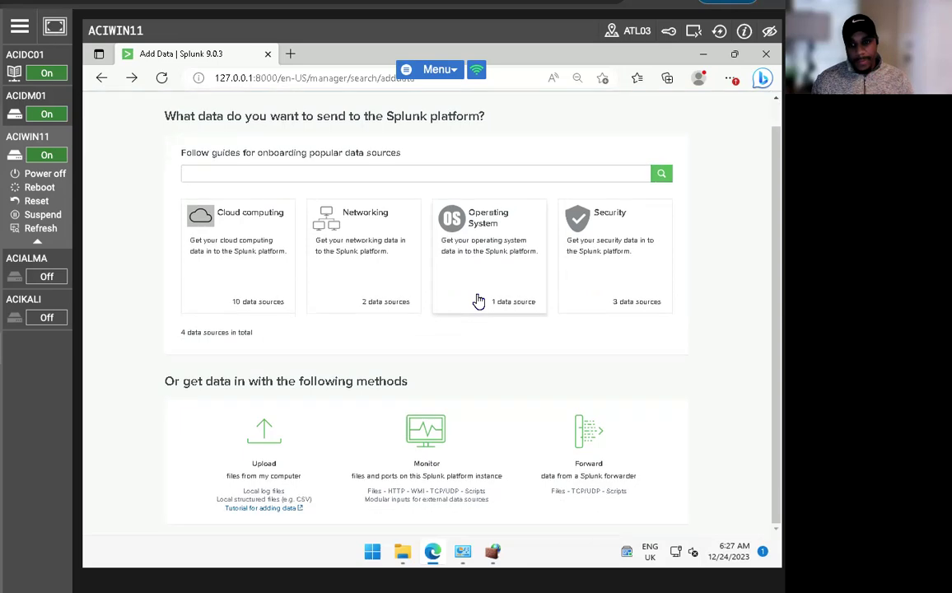
{"action": "left_click", "coordinate": [414, 434]}
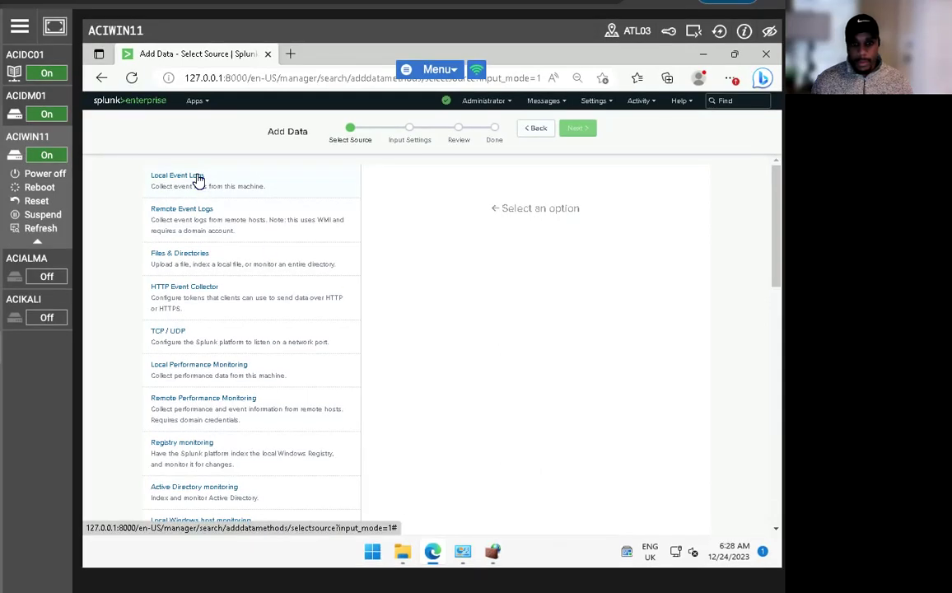
{"action": "left_click", "coordinate": [198, 180]}
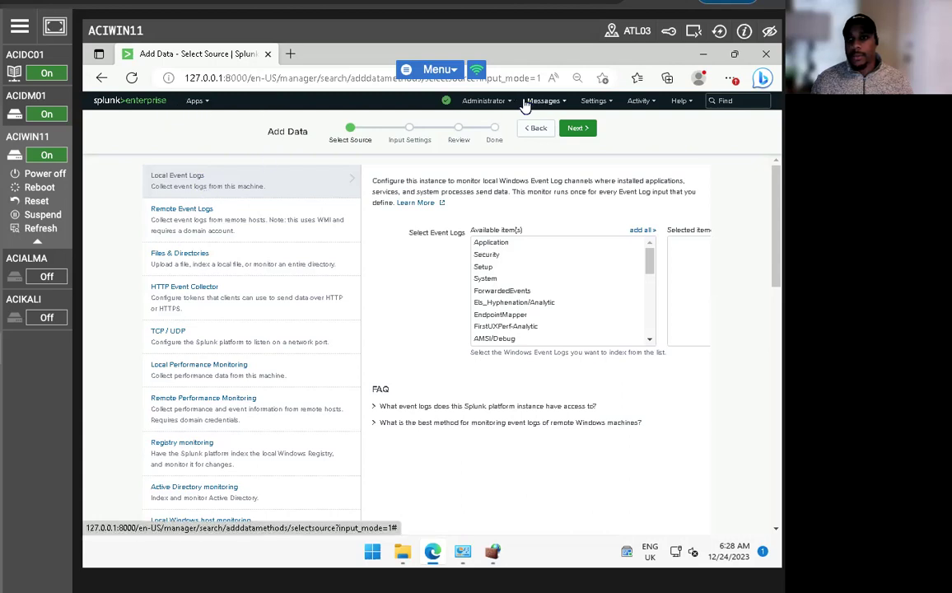
- Look through the account, messages and settings menus, then leave for Search & Reporting
{"action": "left_click", "coordinate": [490, 101]}
{"action": "left_click", "coordinate": [554, 101]}
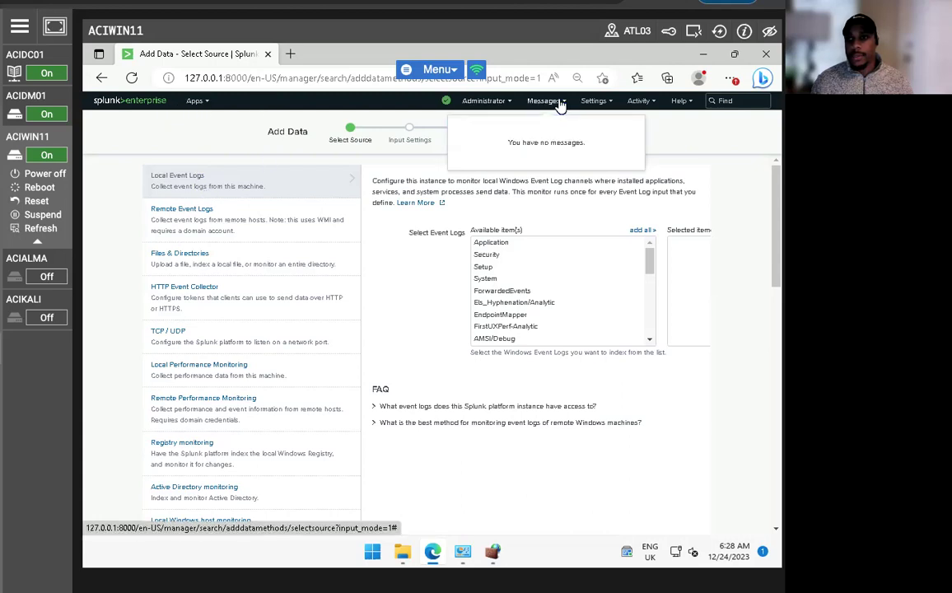
{"action": "left_click", "coordinate": [603, 105]}
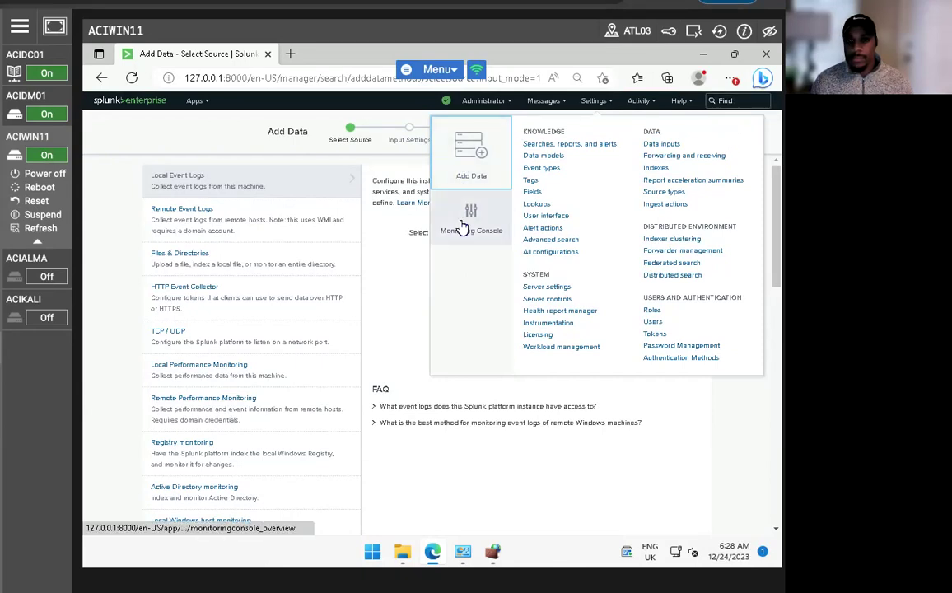
{"action": "left_click", "coordinate": [137, 110]}
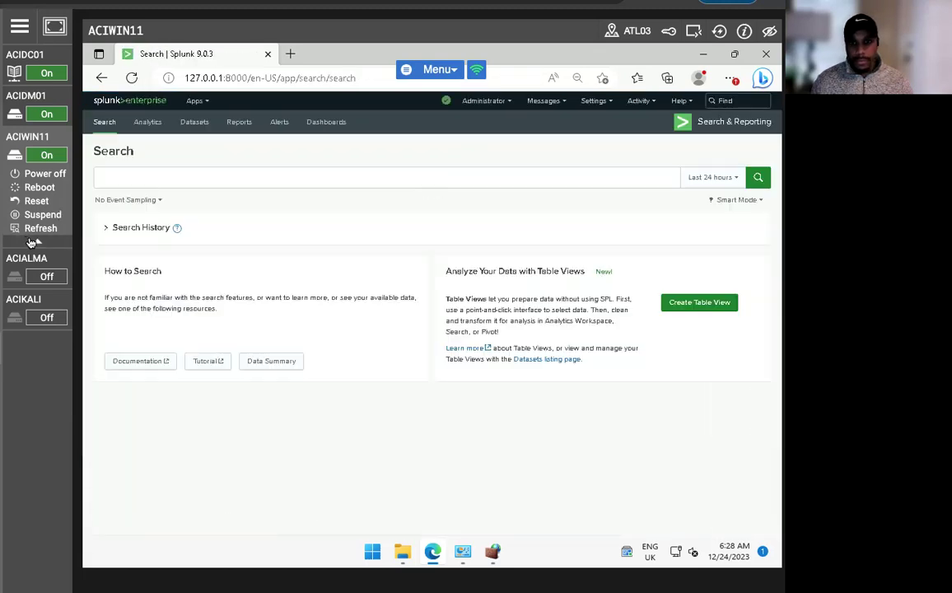
- Open the 'Errors in the last 24 hours' report from Reports and choose Add to Dashboard
{"action": "left_click", "coordinate": [236, 123]}
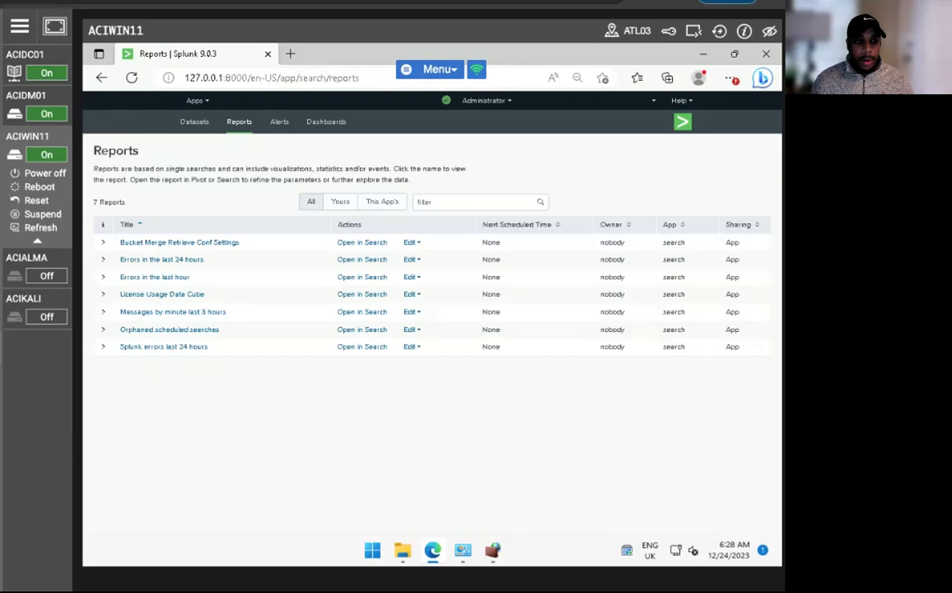
{"action": "left_click", "coordinate": [150, 260]}
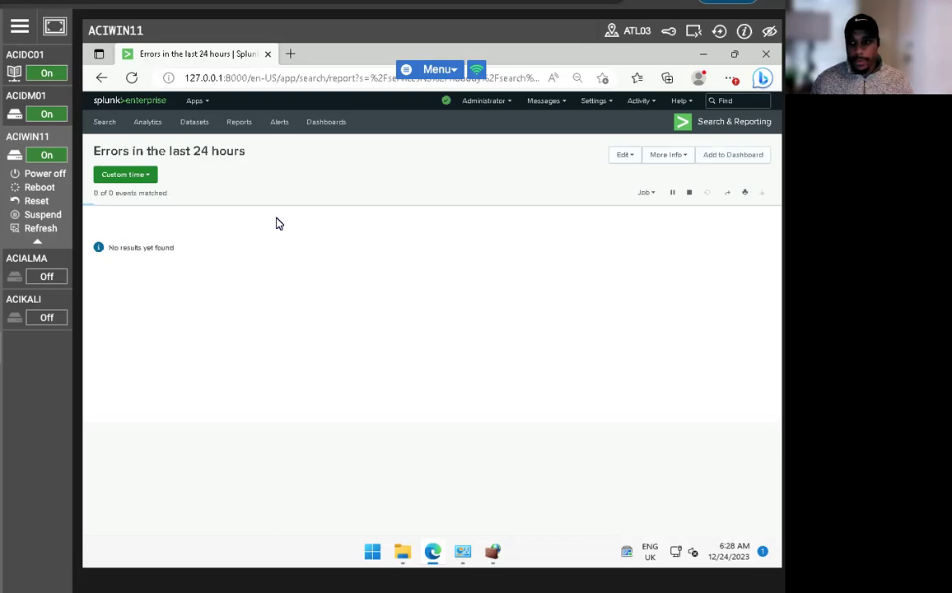
{"action": "left_click", "coordinate": [722, 154]}
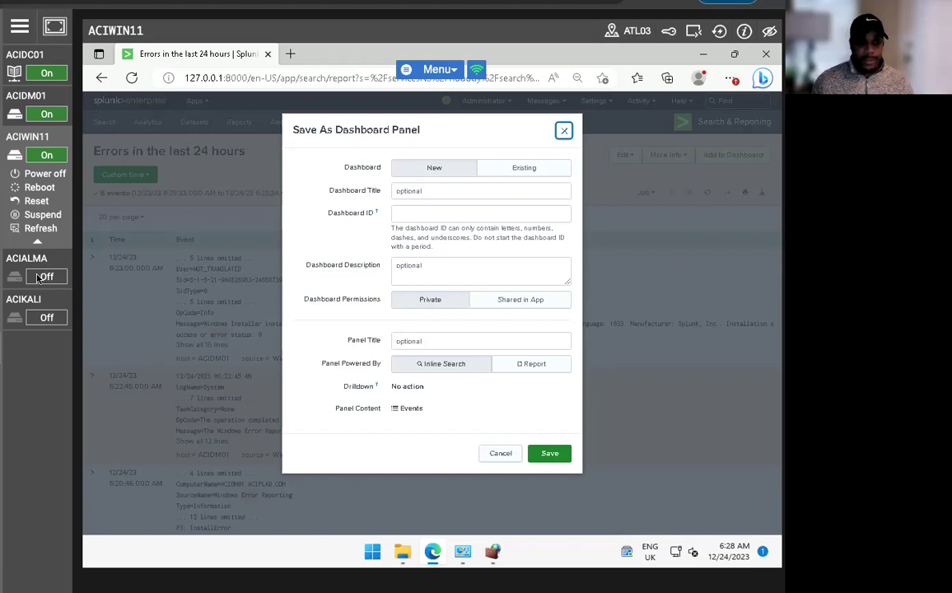
- Save the report panel to a new dashboard with ID ACIDM01_Errors
{"action": "left_click", "coordinate": [429, 213]}
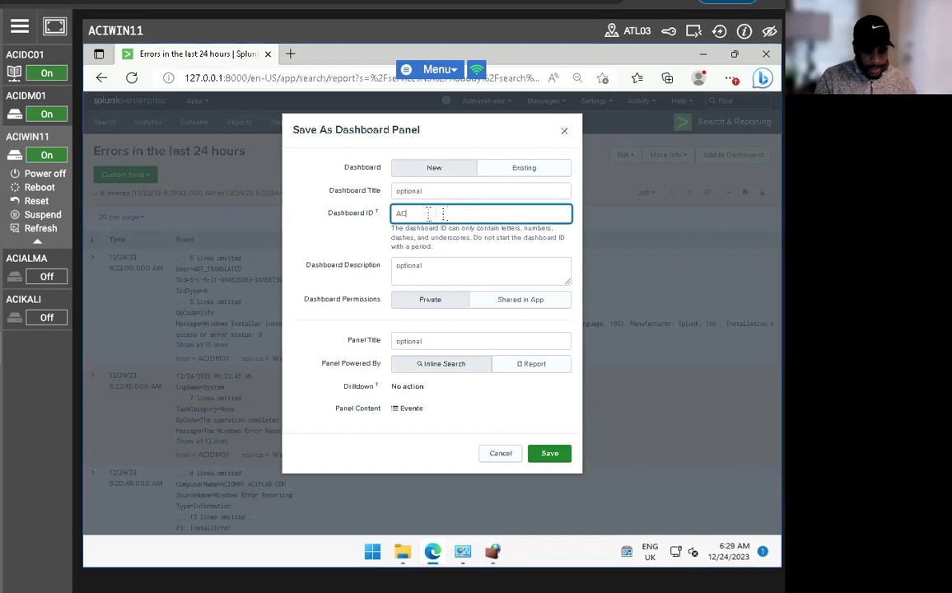
{"action": "type", "text": "ACID"}
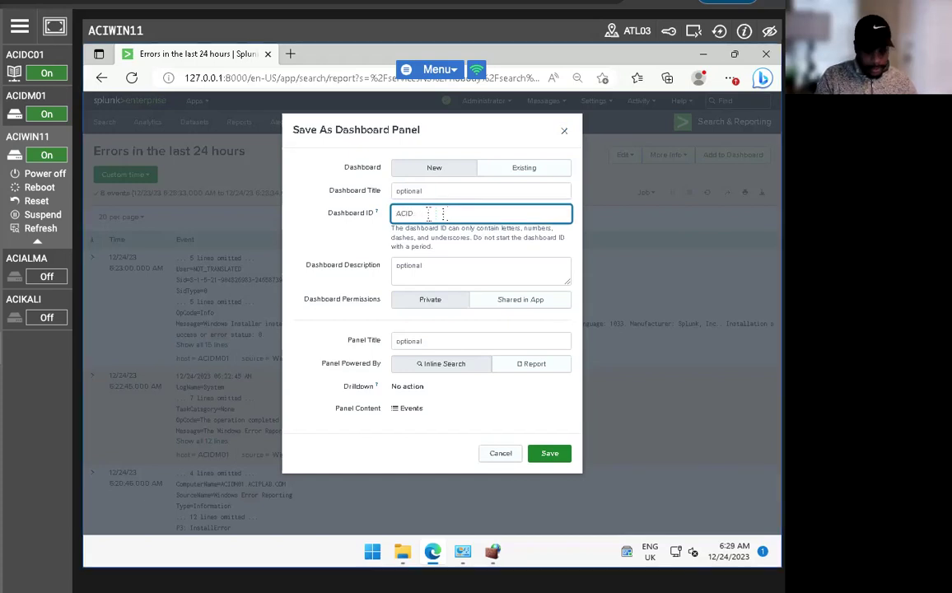
{"action": "type", "text": "M01_Errors"}
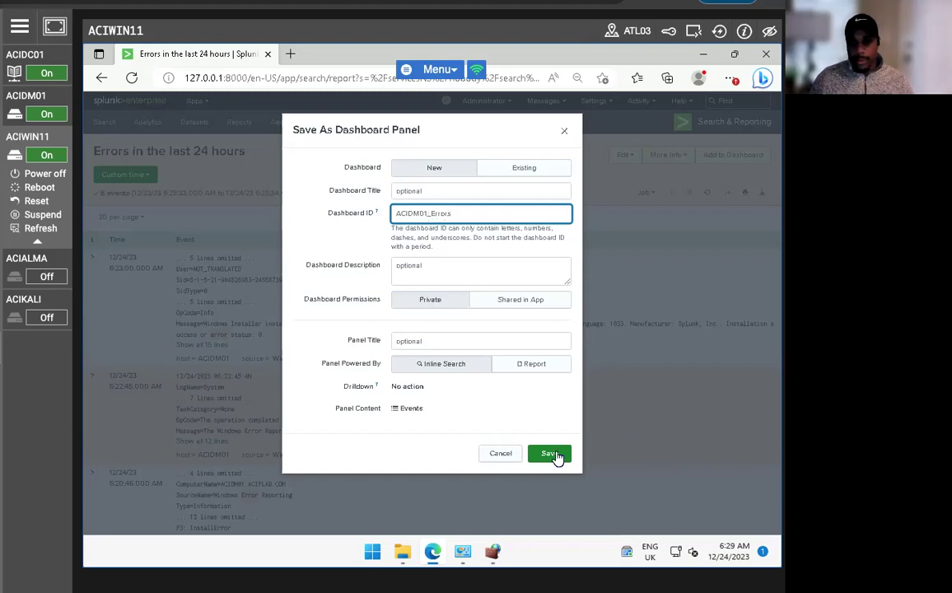
{"action": "left_click", "coordinate": [555, 454]}
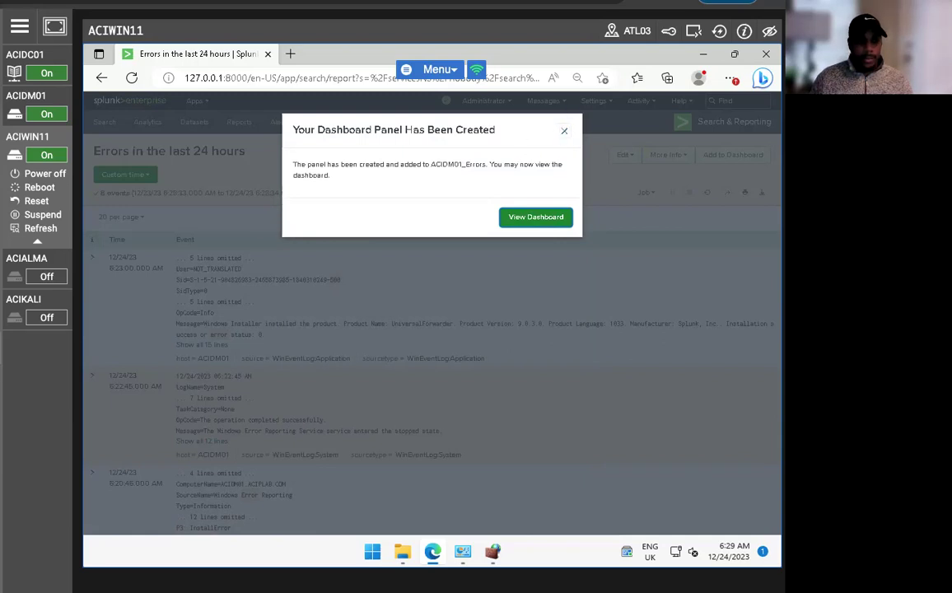
- View the ACIDM01_Errors dashboard and export it as a PDF
{"action": "left_click", "coordinate": [521, 219]}
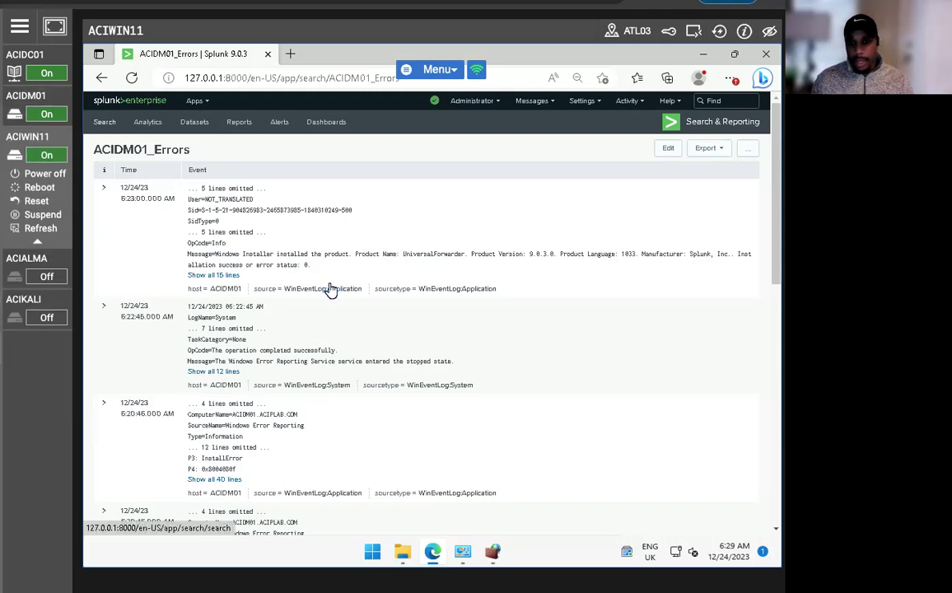
{"action": "left_click", "coordinate": [723, 149]}
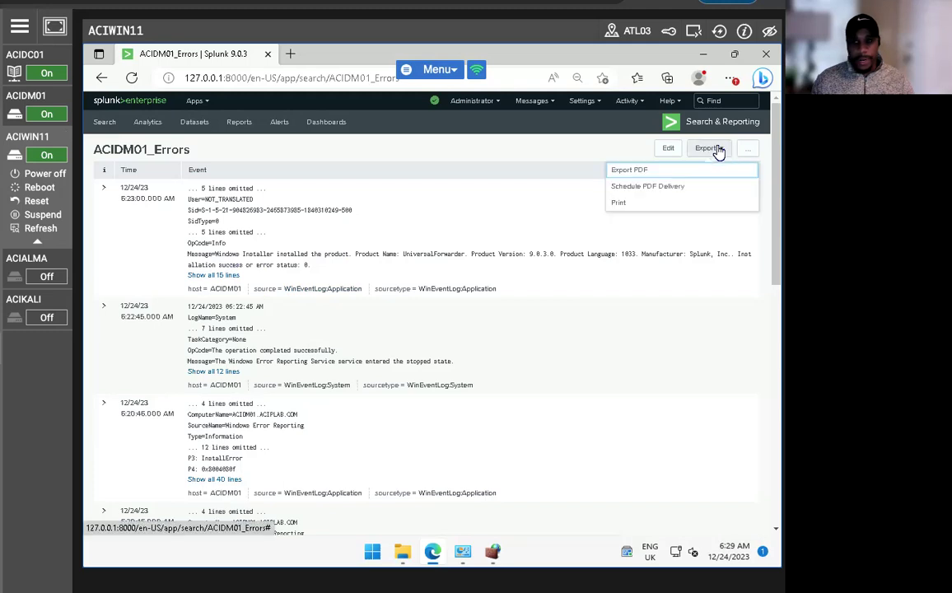
{"action": "left_click", "coordinate": [648, 170]}
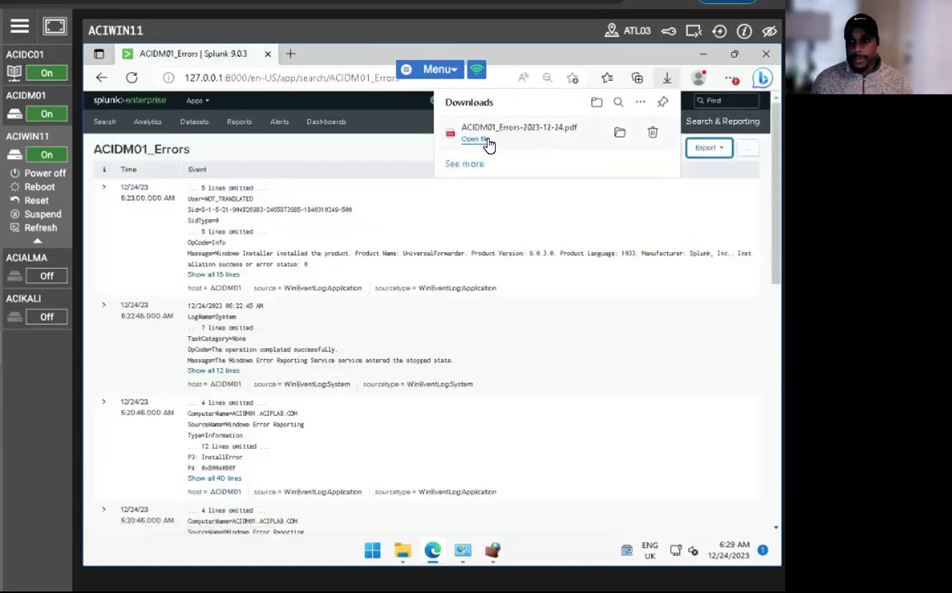
- Open the downloaded ACIDM01_Errors PDF, scroll through its pages, then return to Splunk home
{"action": "left_click", "coordinate": [471, 140]}
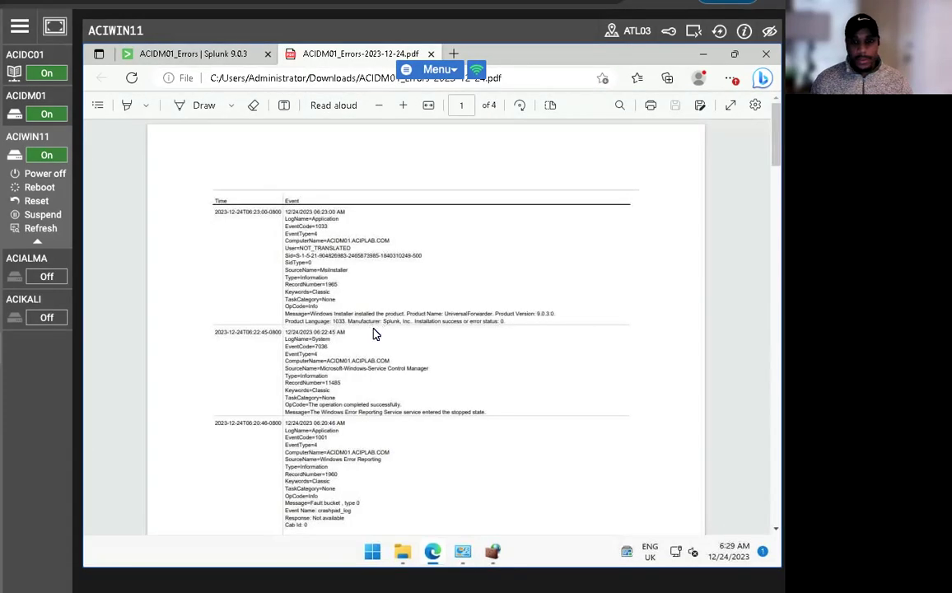
{"action": "scroll", "coordinate": [373, 334], "scroll_direction": "down", "scroll_amount": 10}
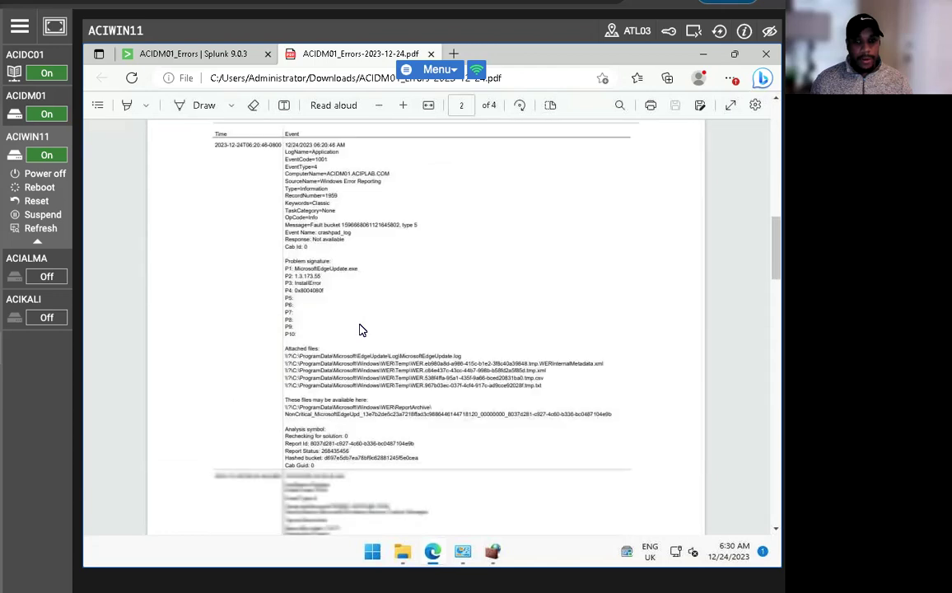
{"action": "scroll", "coordinate": [360, 330], "scroll_direction": "down", "scroll_amount": 15}
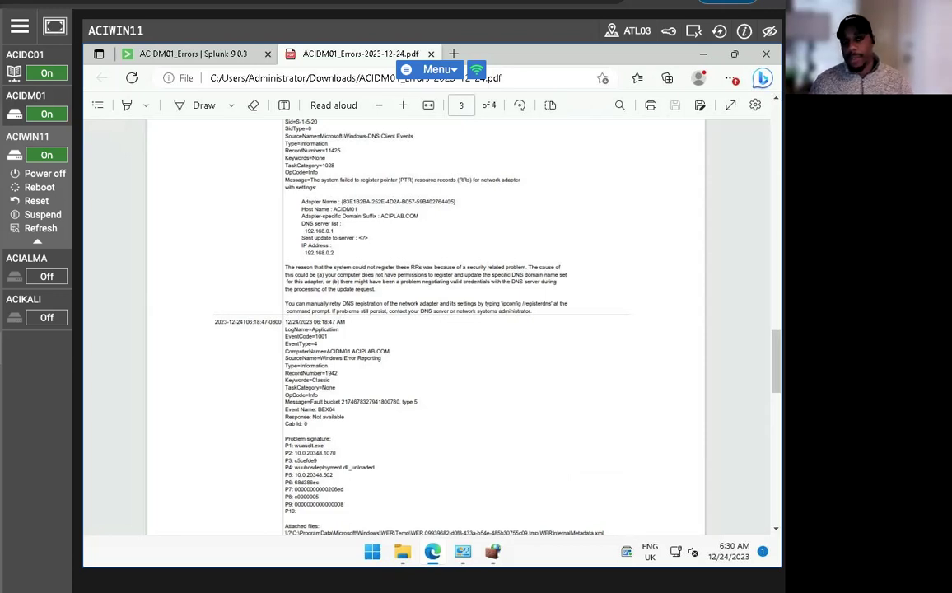
{"action": "scroll", "coordinate": [426, 330], "scroll_direction": "up", "scroll_amount": 2}
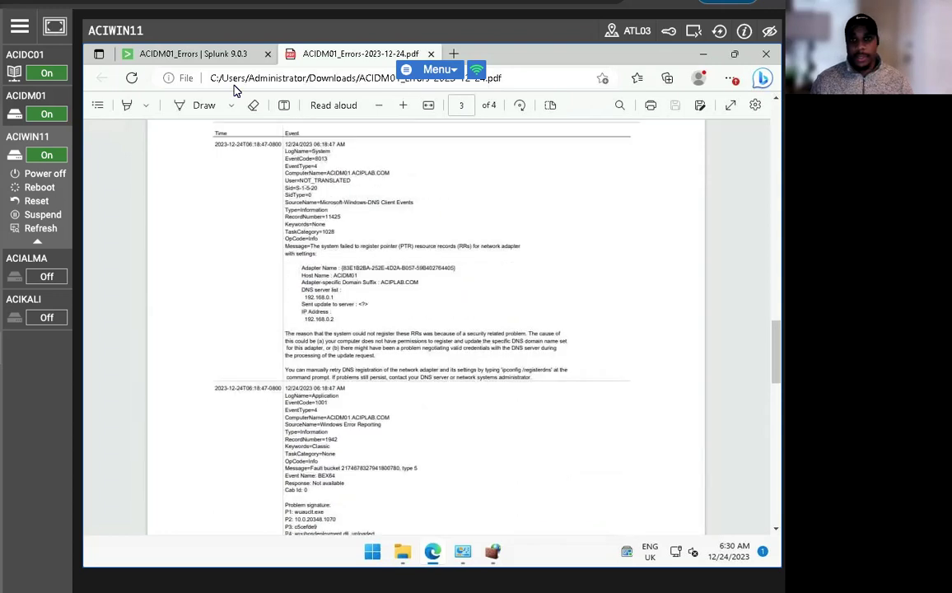
{"action": "left_click", "coordinate": [163, 54]}
{"action": "left_click", "coordinate": [116, 101]}
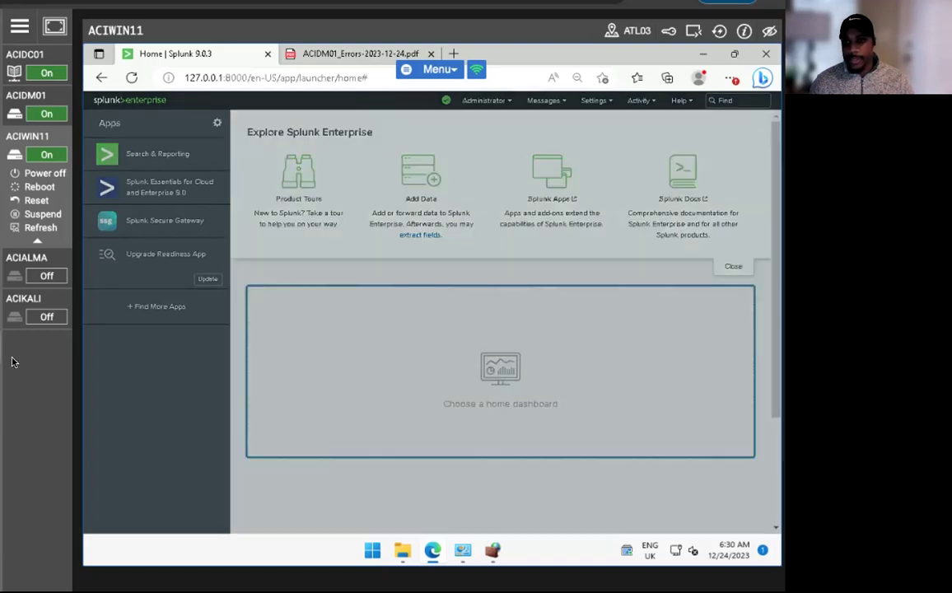
- Choose ACIDM01_Errors from the dashboard list and save it as the home dashboard
{"action": "left_click", "coordinate": [503, 363]}
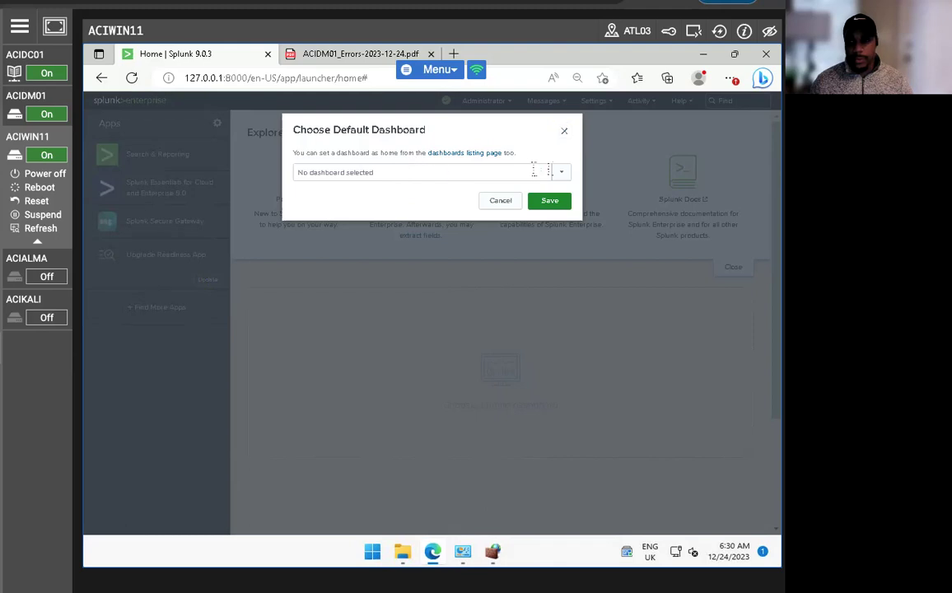
{"action": "left_click", "coordinate": [471, 174]}
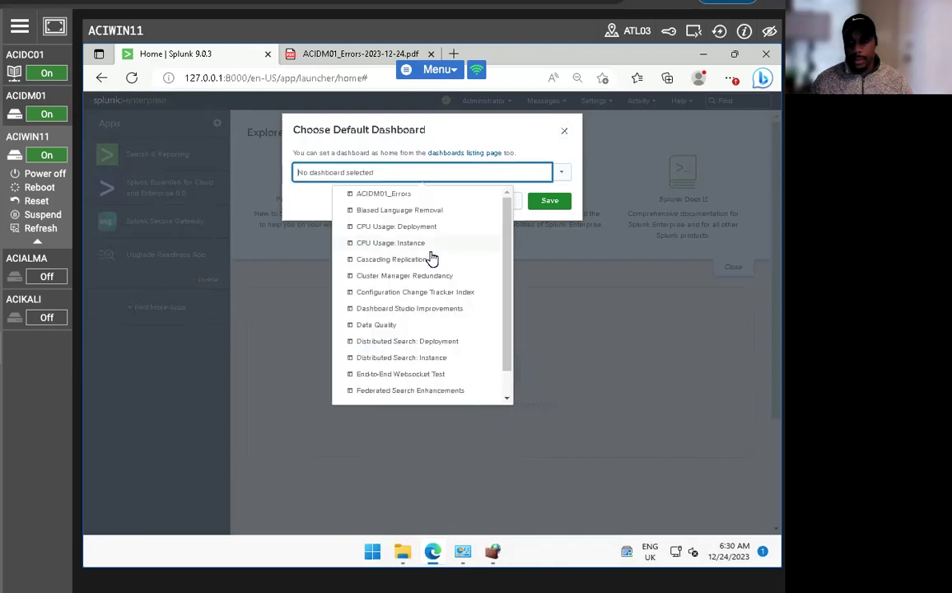
{"action": "left_click", "coordinate": [404, 197]}
{"action": "left_click", "coordinate": [549, 201]}
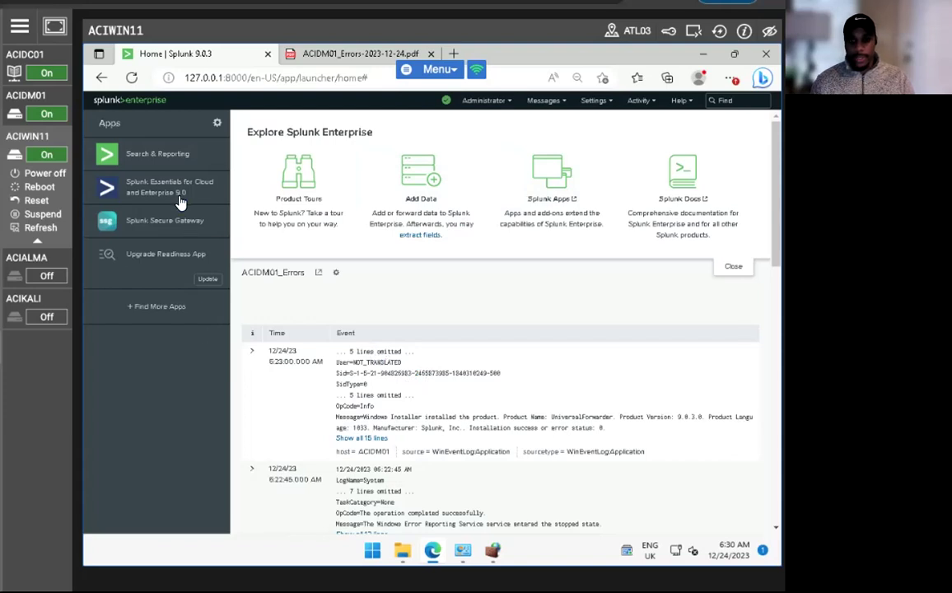
- Open the Search & Reporting app and go to its Reports list
{"action": "left_click", "coordinate": [141, 153]}
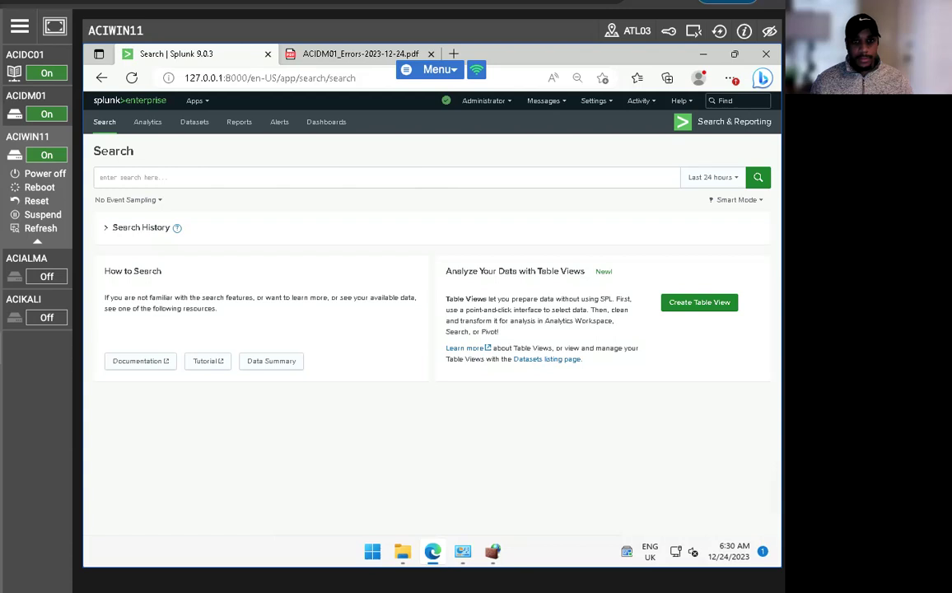
{"action": "left_click", "coordinate": [239, 121]}
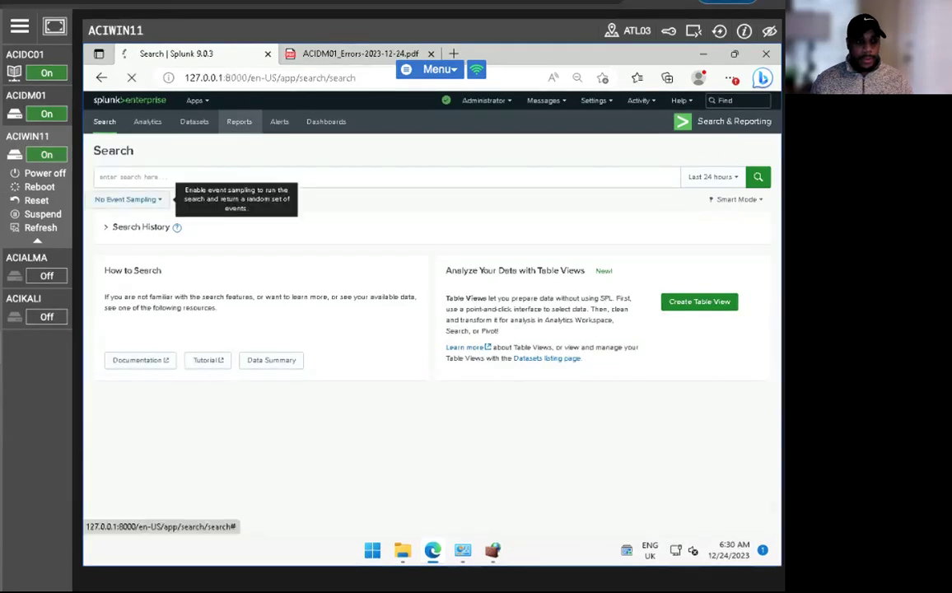